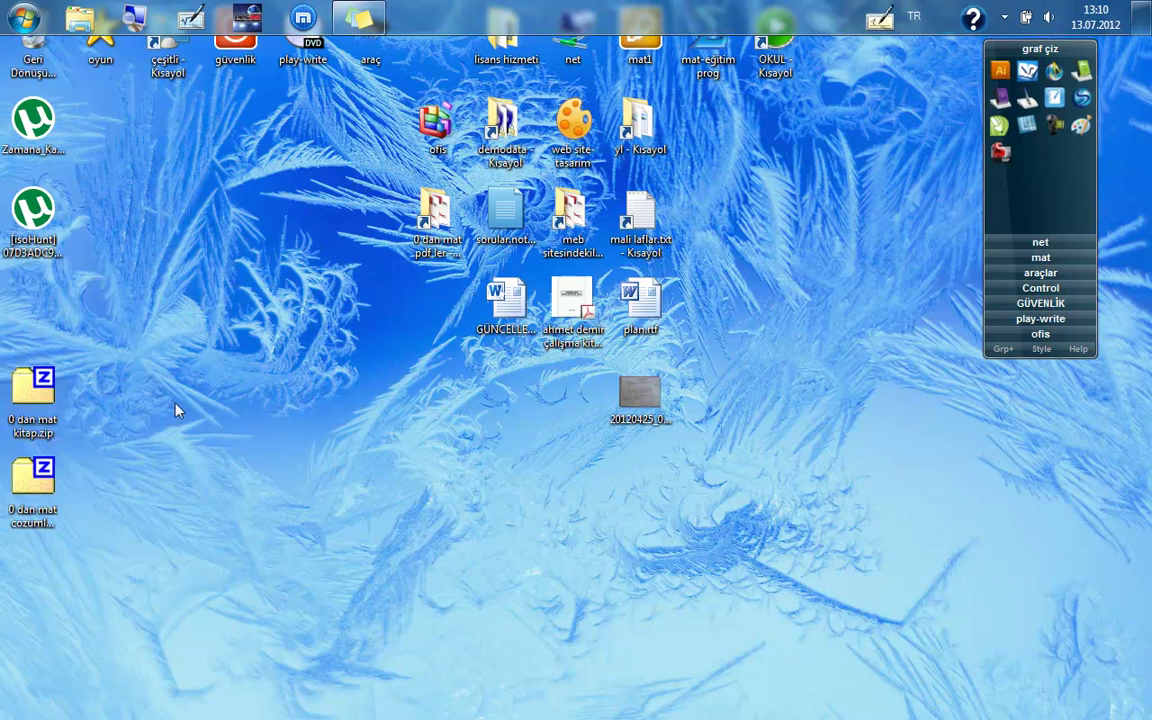
right_click(20, 378)
click(197, 463)
right_click(40, 505)
click(87, 627)
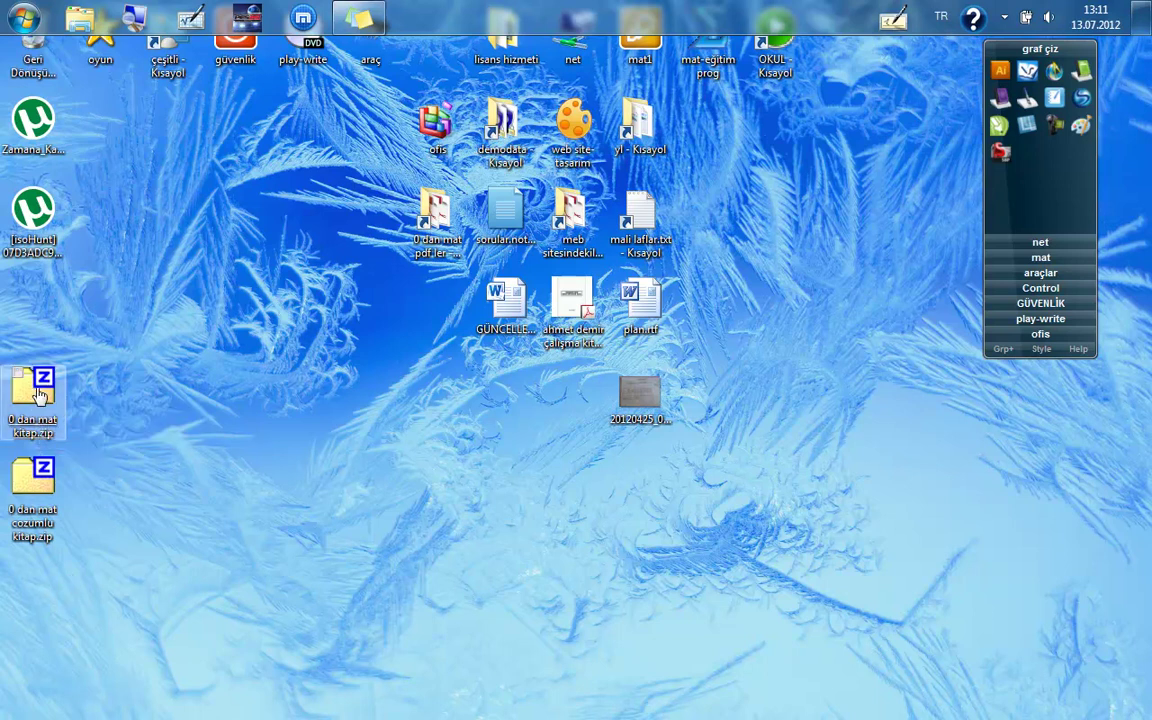
Open the 0 dan mat kitap.zip archive, extract its 0 dan mat kitap folder onto the desktop, and close the archive
mouse_move(41, 395)
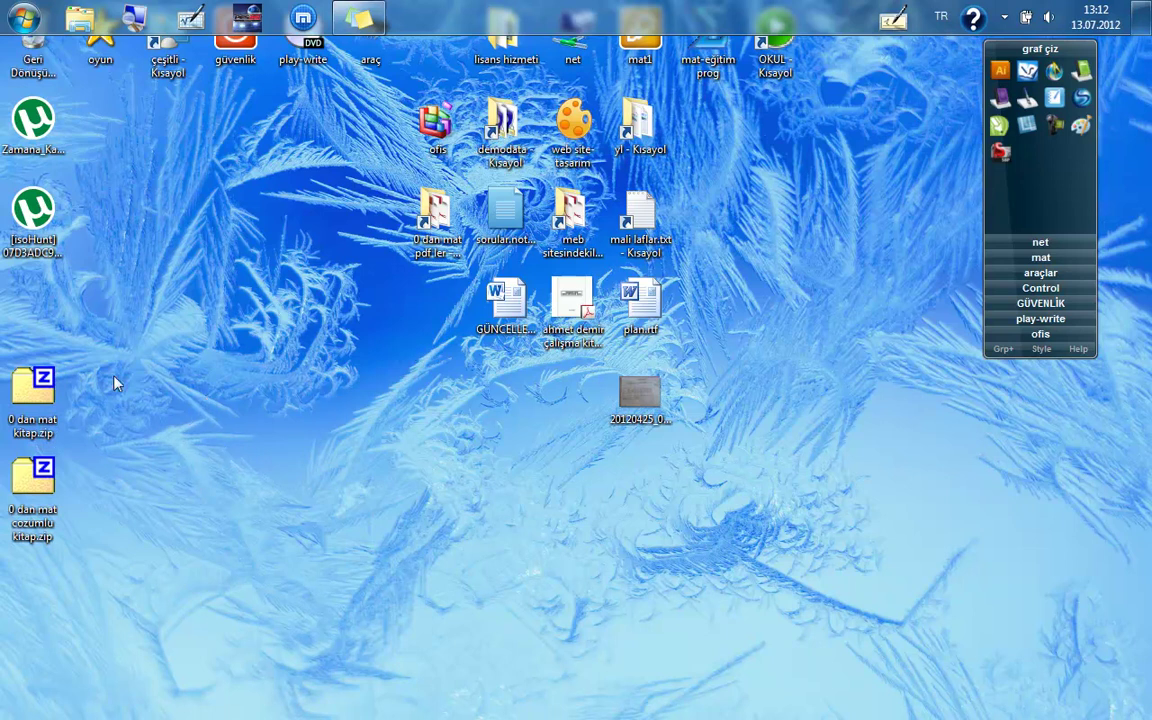
double_click(33, 390)
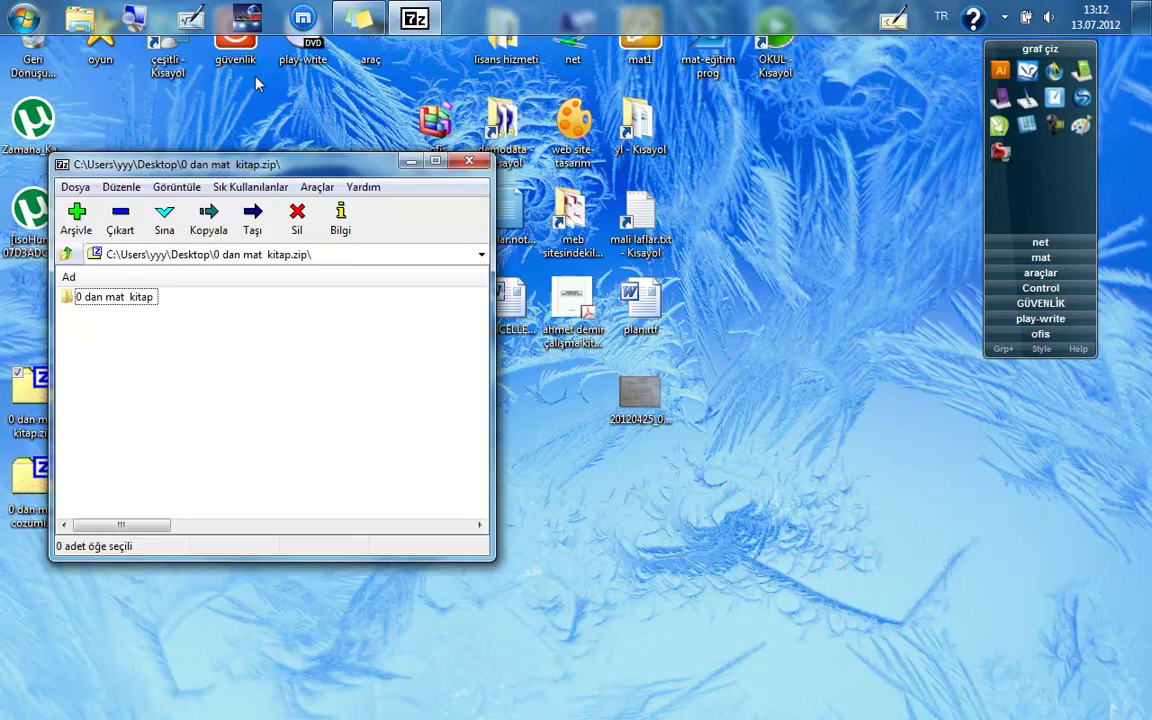
drag(198, 157, 628, 207)
drag(476, 329, 309, 432)
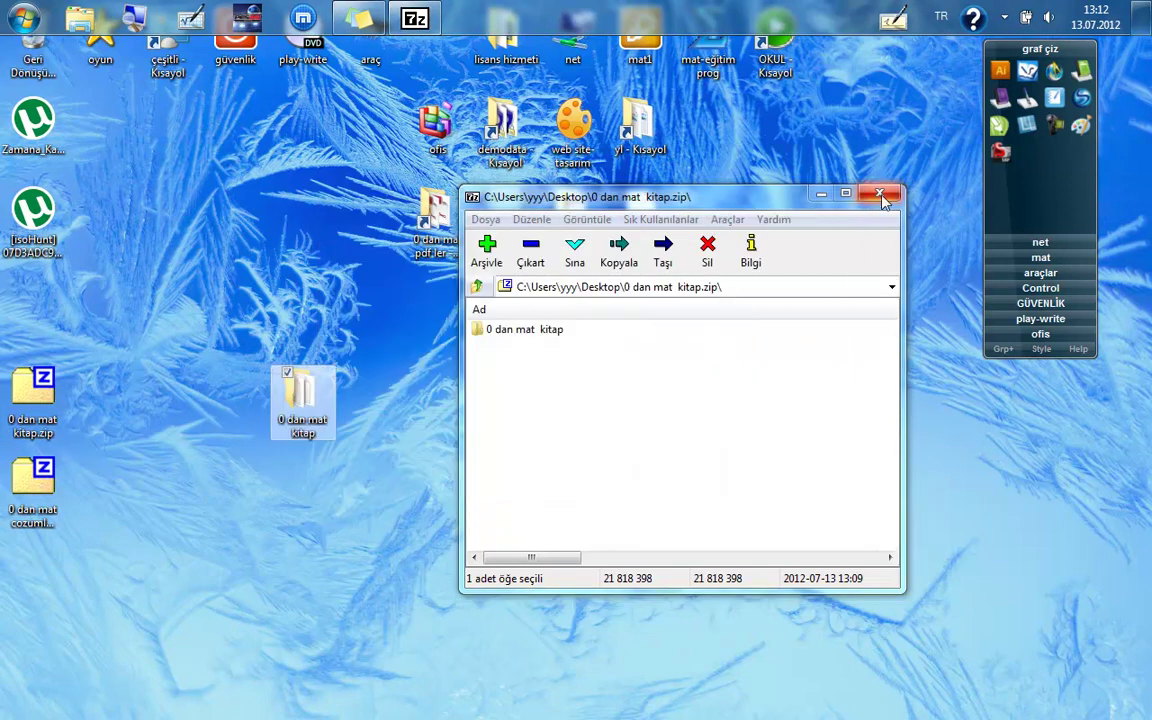
click(879, 193)
Open the extracted 0 dan mat kitap folder and run 0danmat.exe
double_click(316, 403)
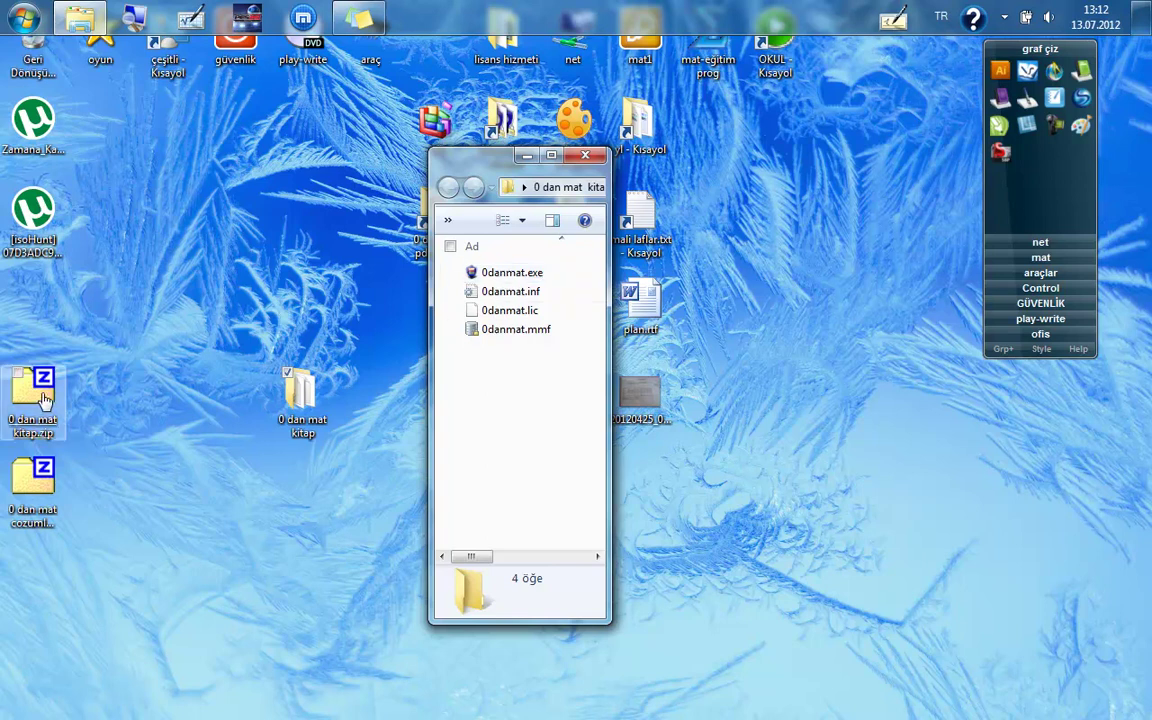
right_click(45, 487)
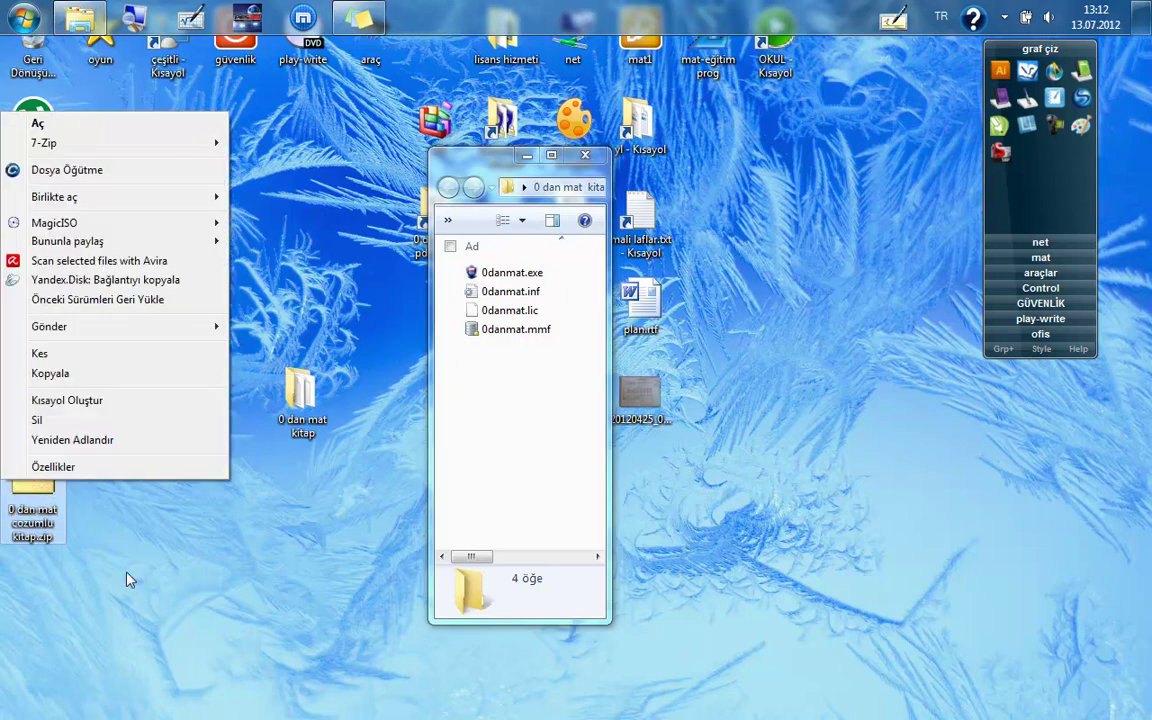
click(93, 512)
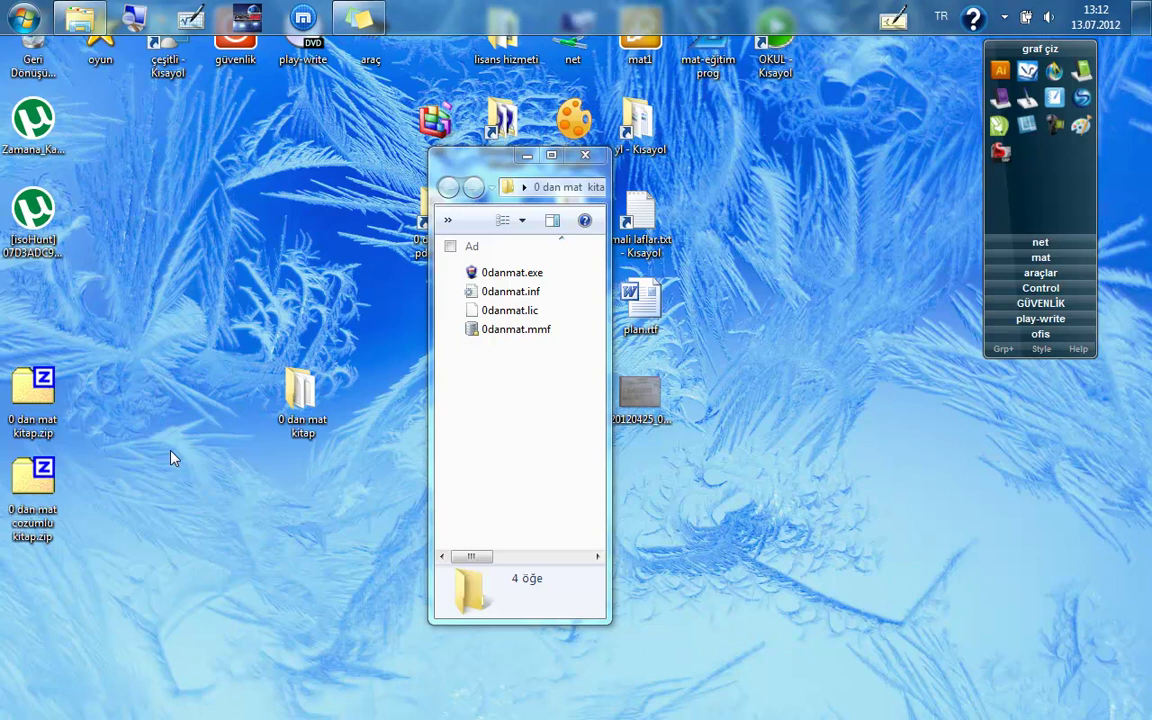
click(511, 278)
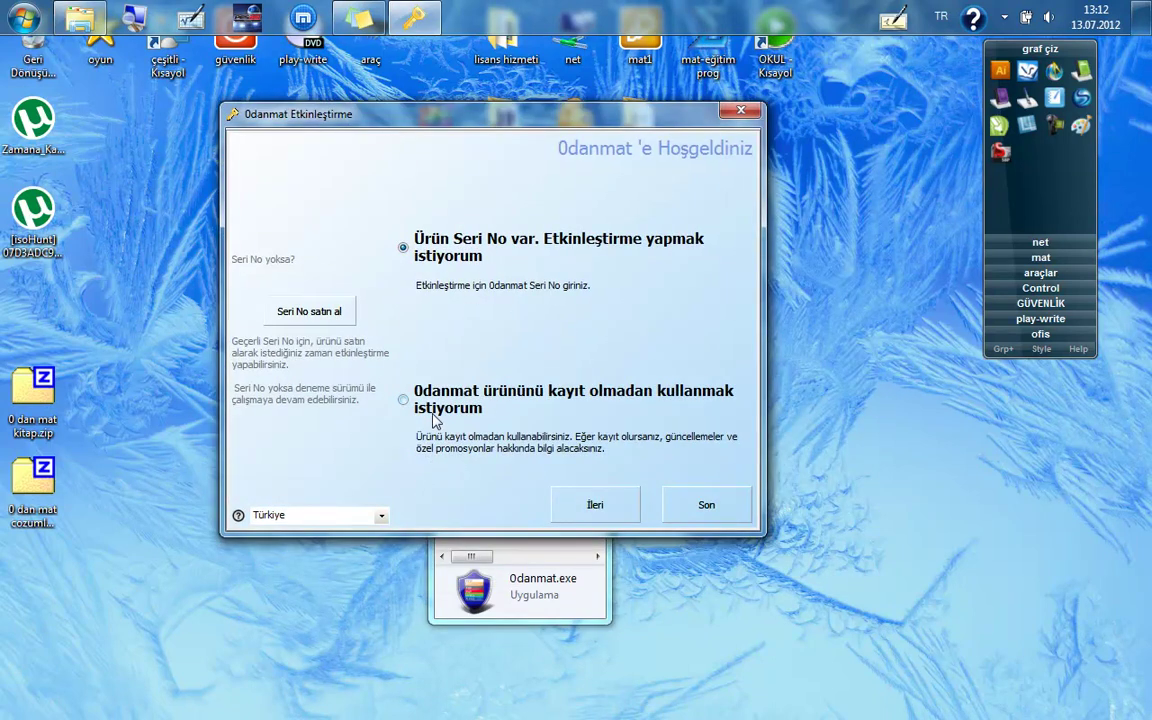
Choose to use 0danmat without registration and continue with the demo version until the workbook opens
click(407, 400)
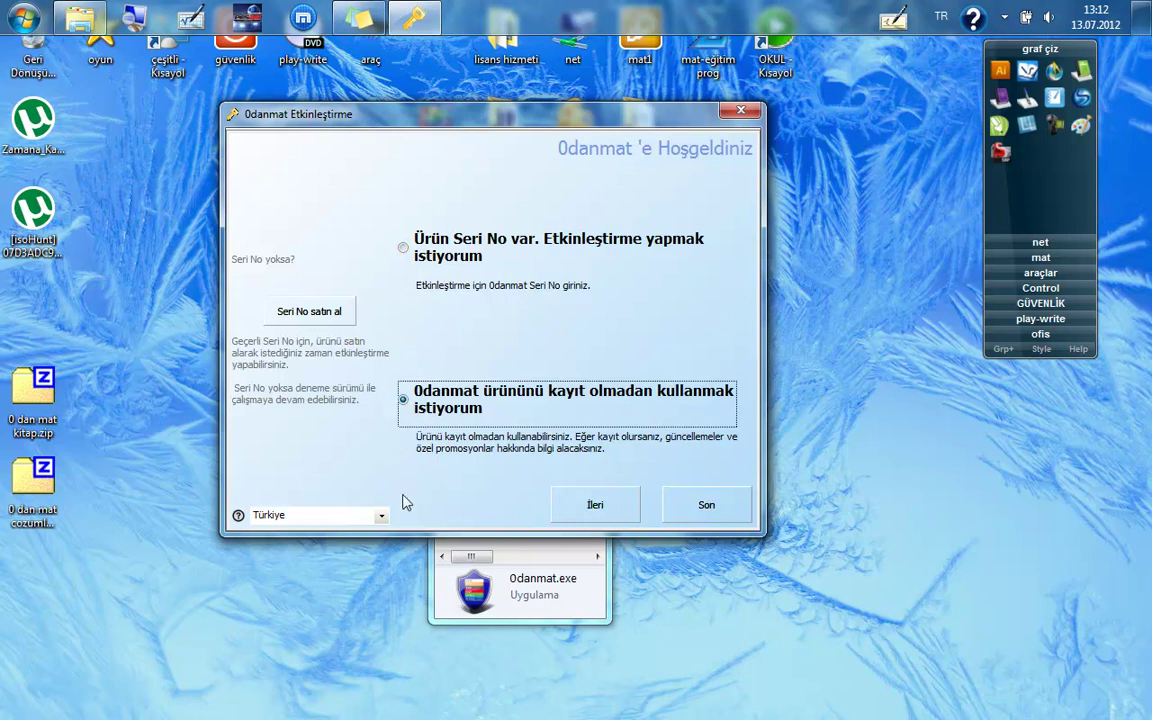
click(614, 510)
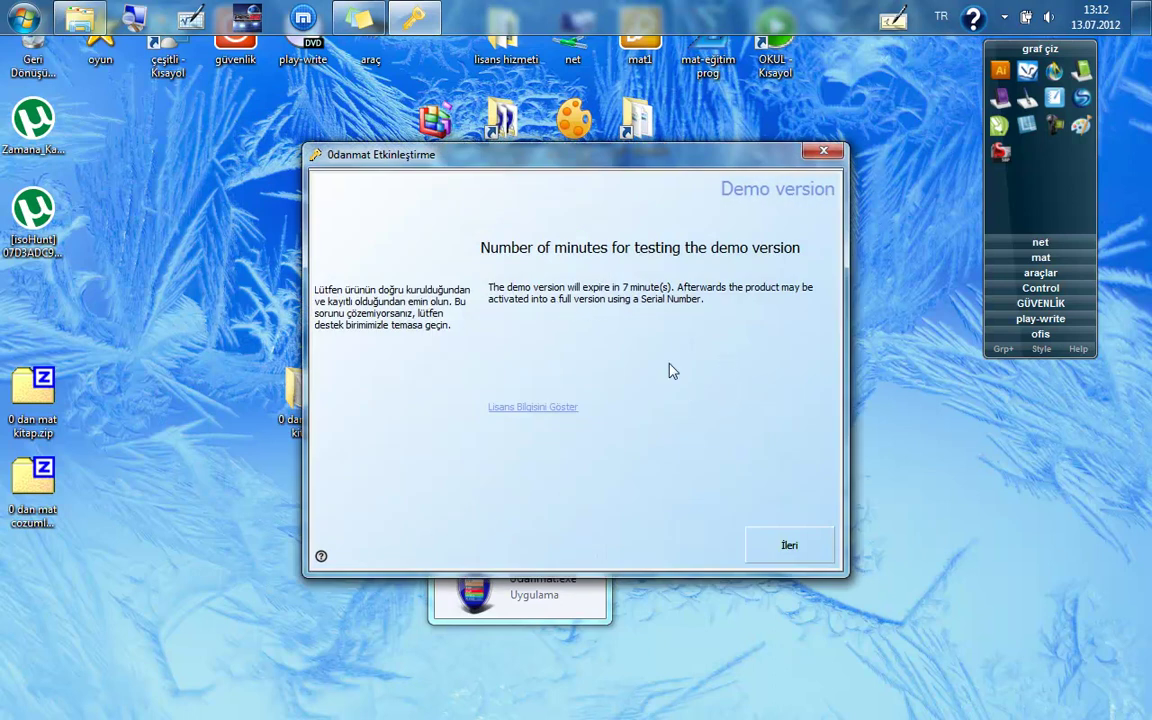
click(789, 547)
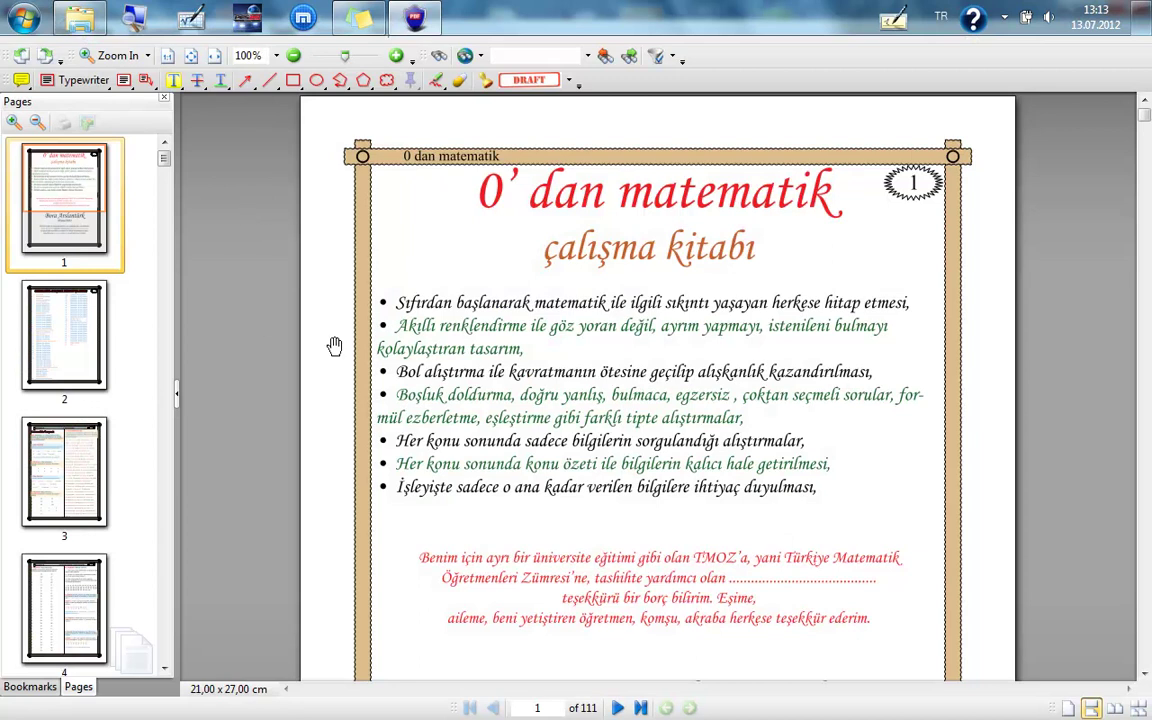
Look through the workbook's cover page and pages 2, 3 and 4, and shrink the page thumbnails
scroll(443, 398, down, 3)
scroll(443, 405, up, 3)
mouse_move(481, 543)
mouse_down()
mouse_move(476, 411)
mouse_move(472, 551)
mouse_up()
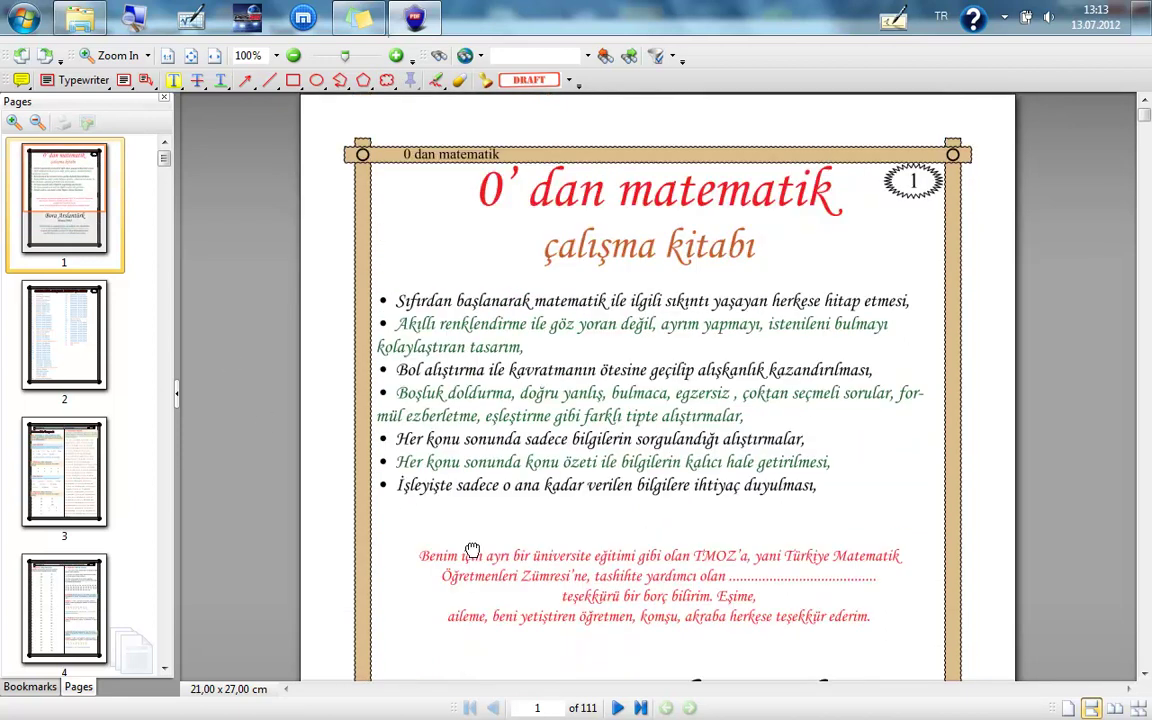
scroll(472, 551, down, 3)
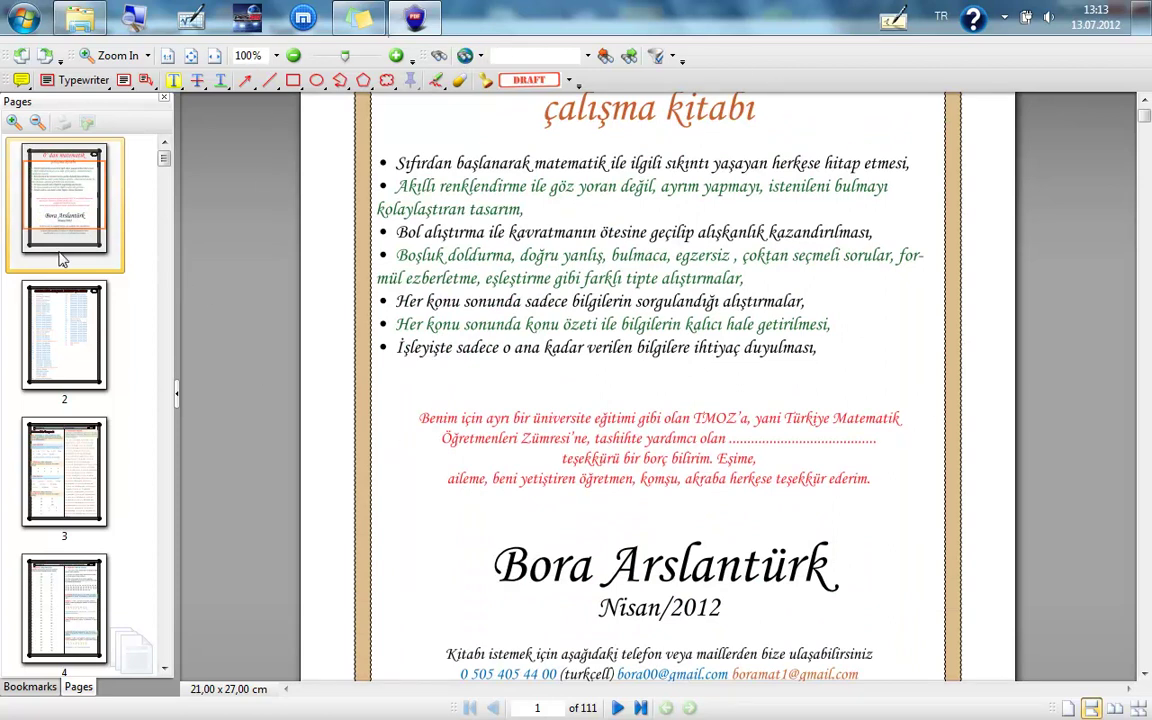
click(79, 340)
click(72, 481)
click(60, 600)
click(33, 121)
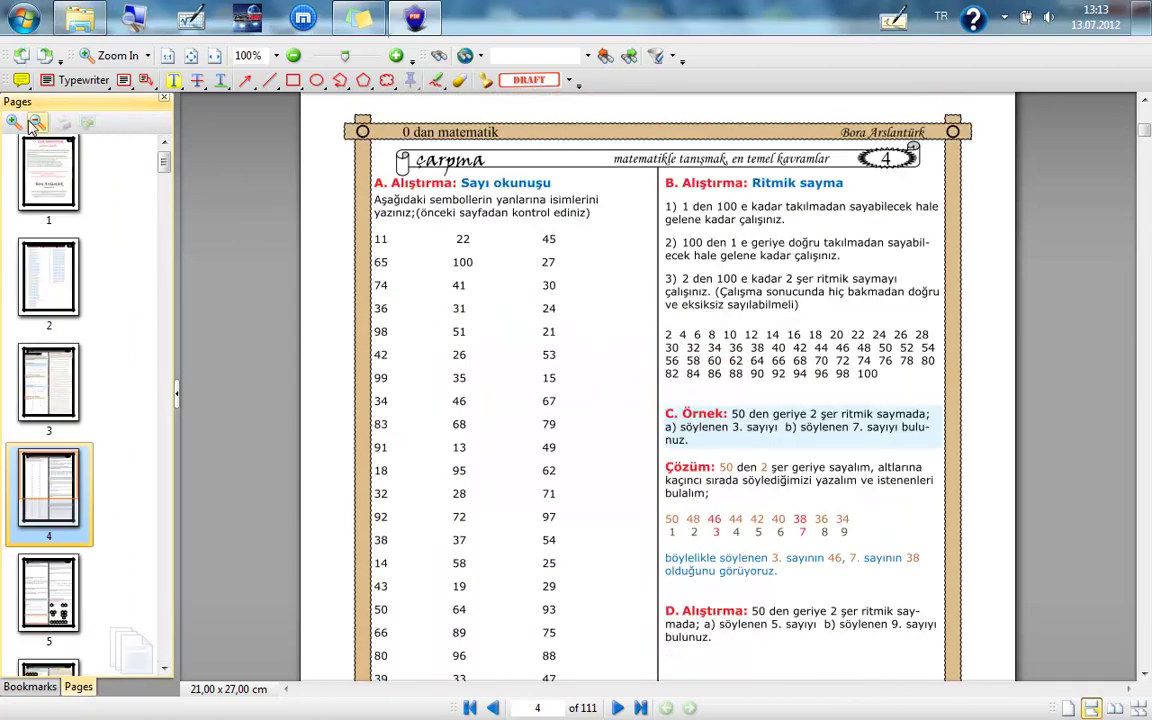
scroll(188, 188, down, 4)
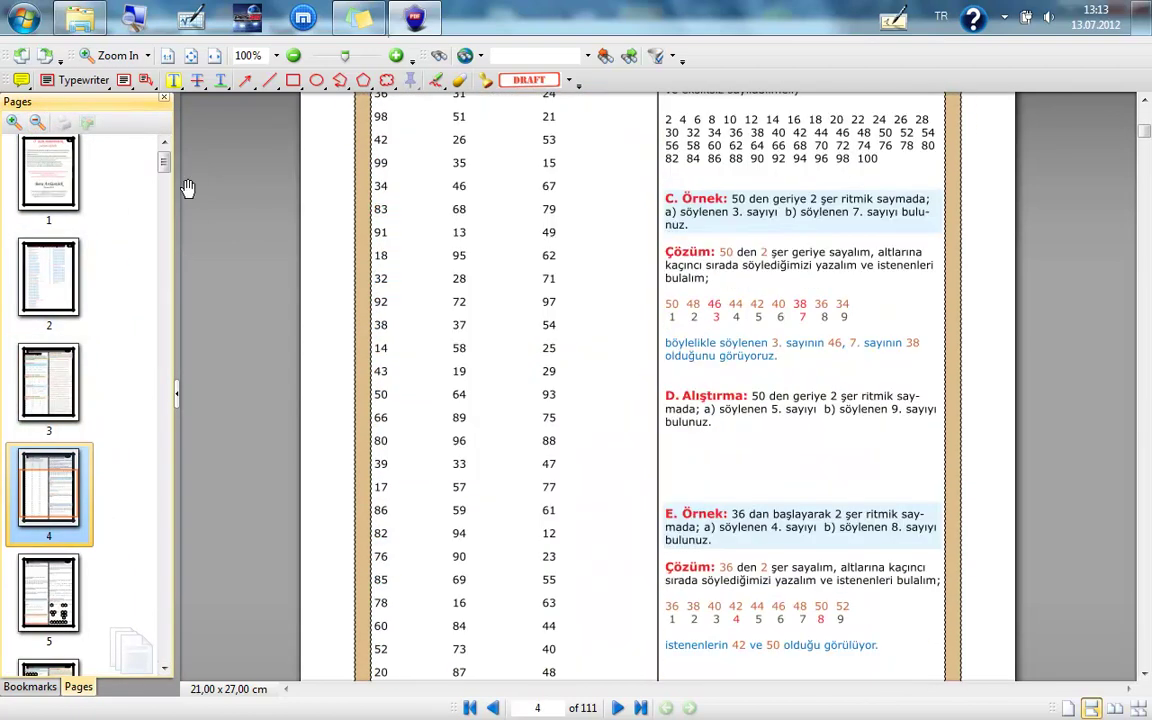
Browse the contents pages of the matematikle tanışmak, toplama çıkarma and çarpma sections through their bookmarks
click(30, 690)
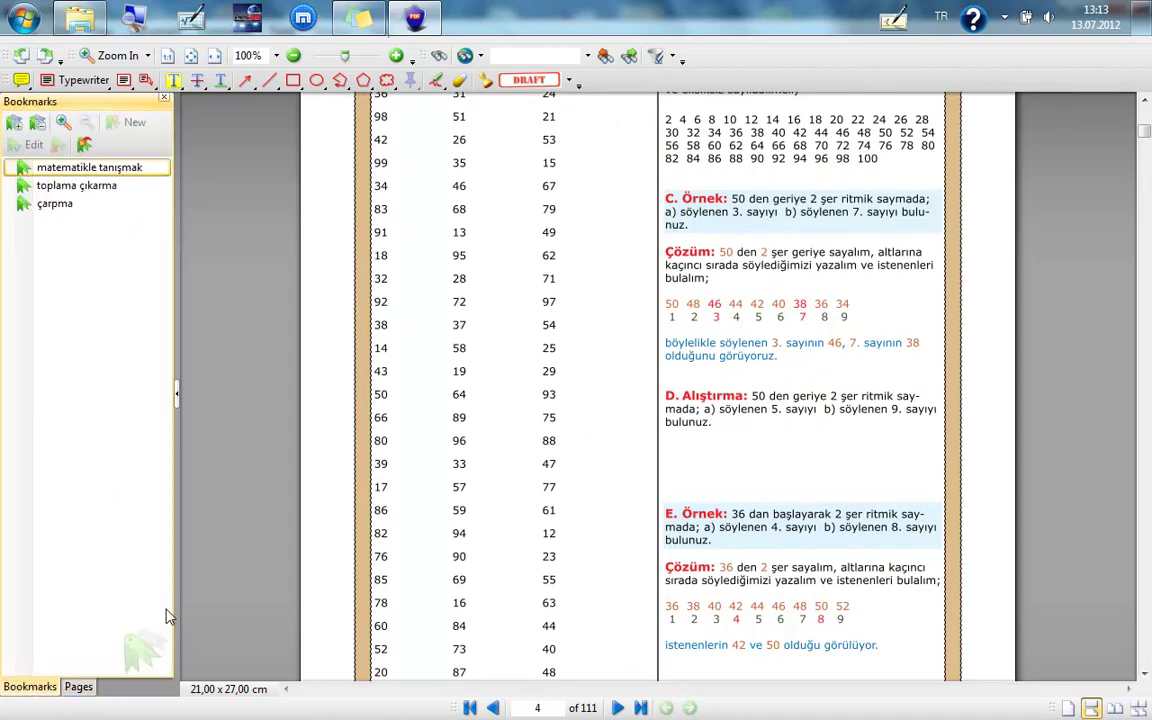
click(92, 168)
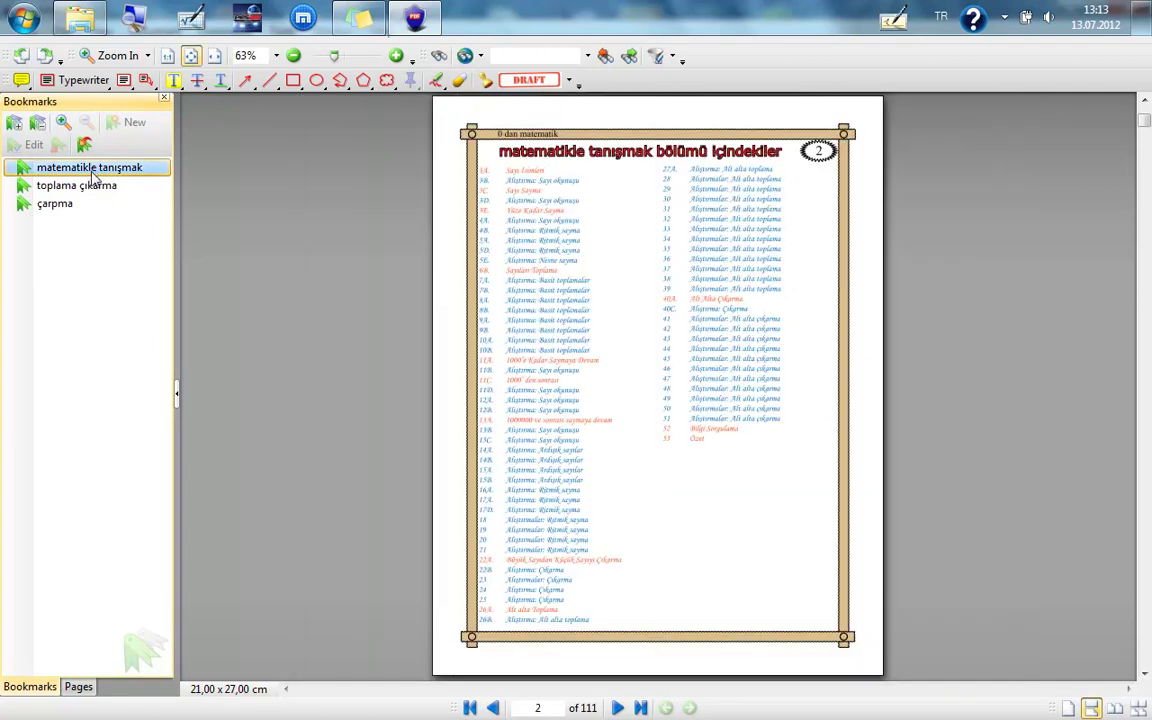
click(85, 188)
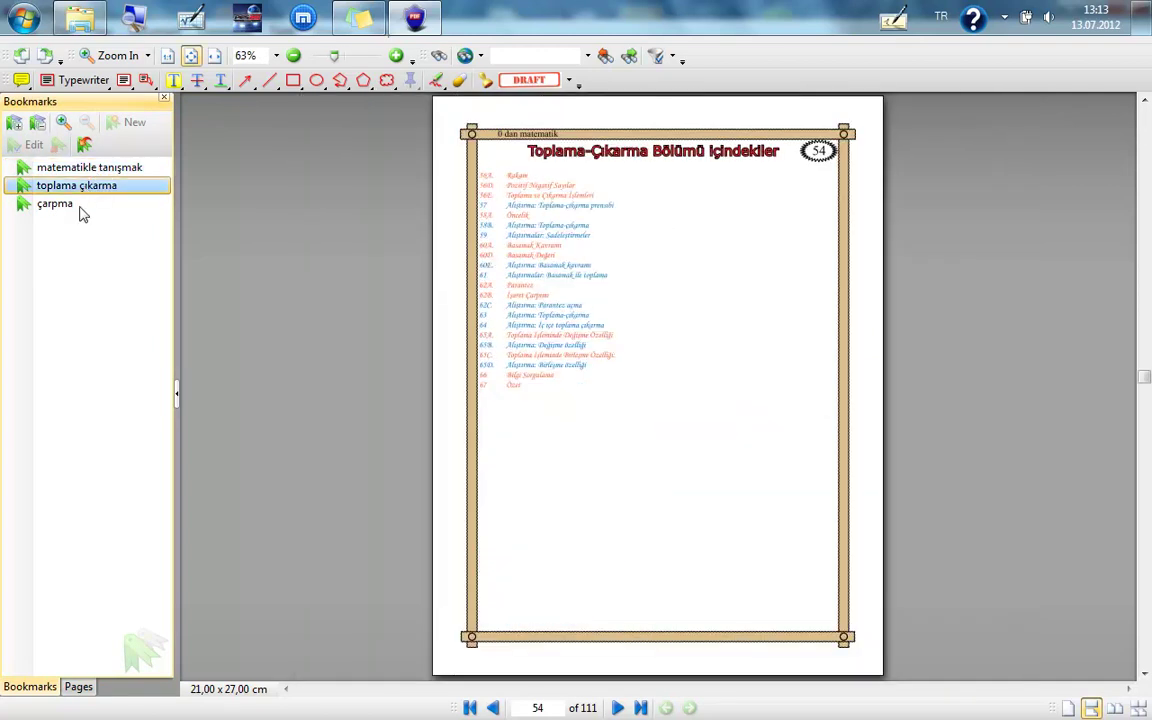
click(57, 206)
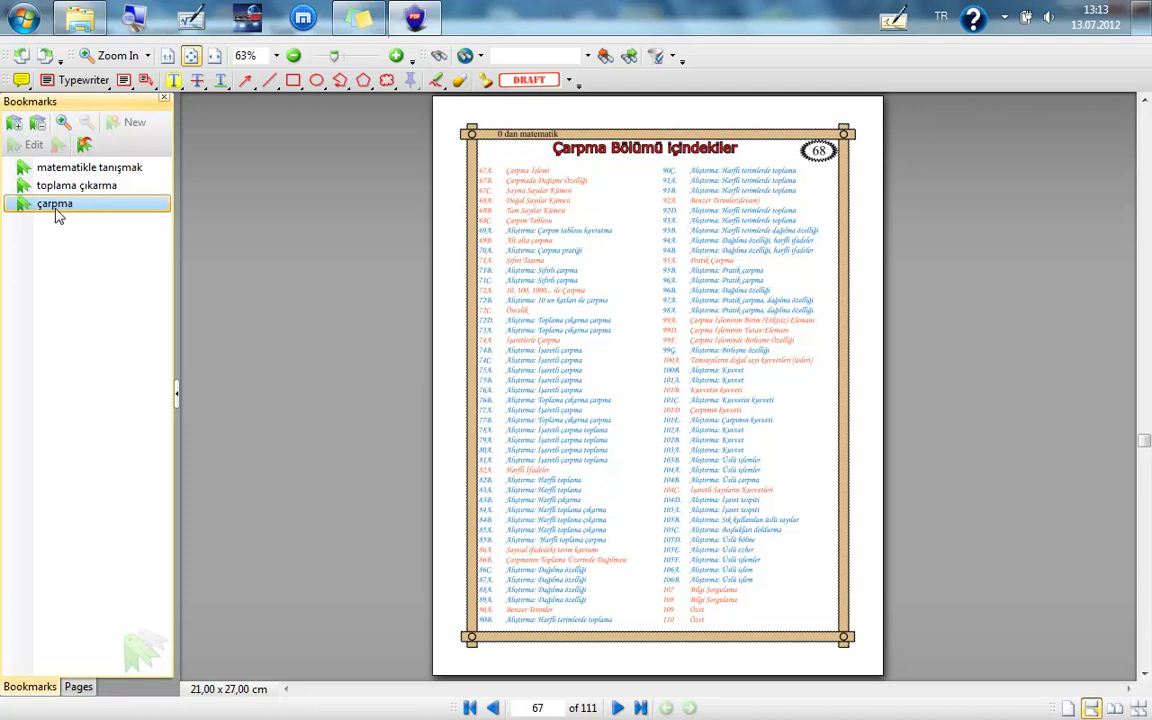
click(72, 169)
click(57, 204)
click(88, 186)
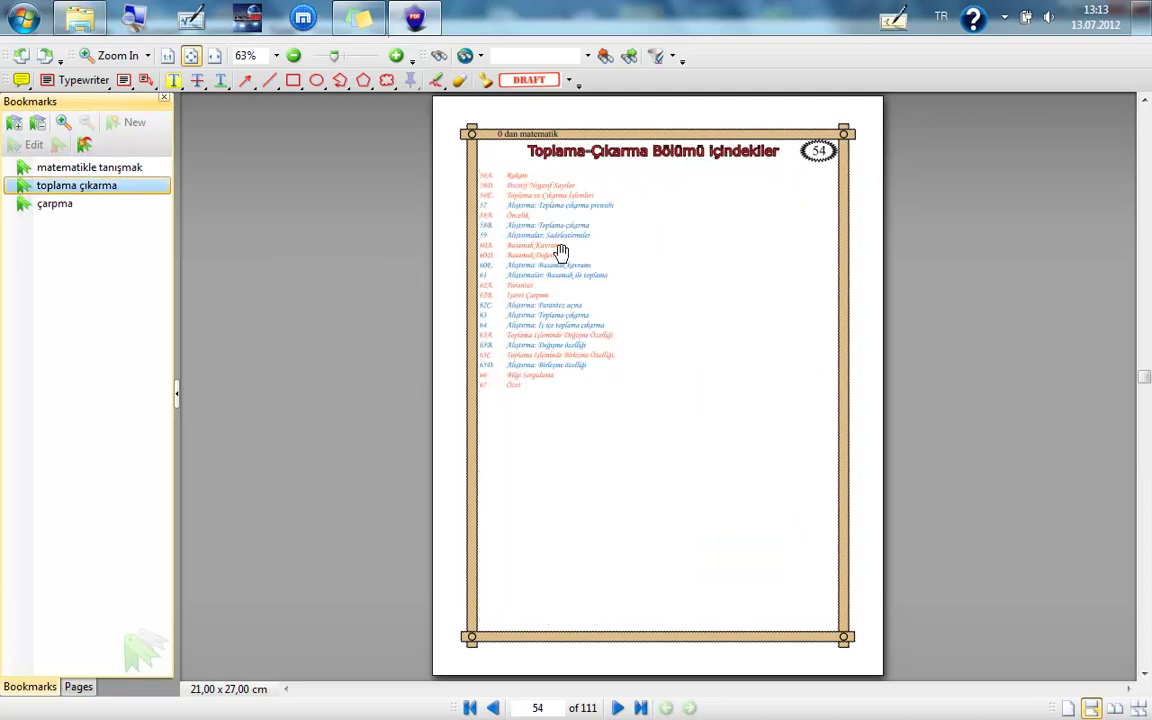
Fit the Toplama-Çıkarma contents page to the window width and follow its Basamak Değeri link
click(215, 58)
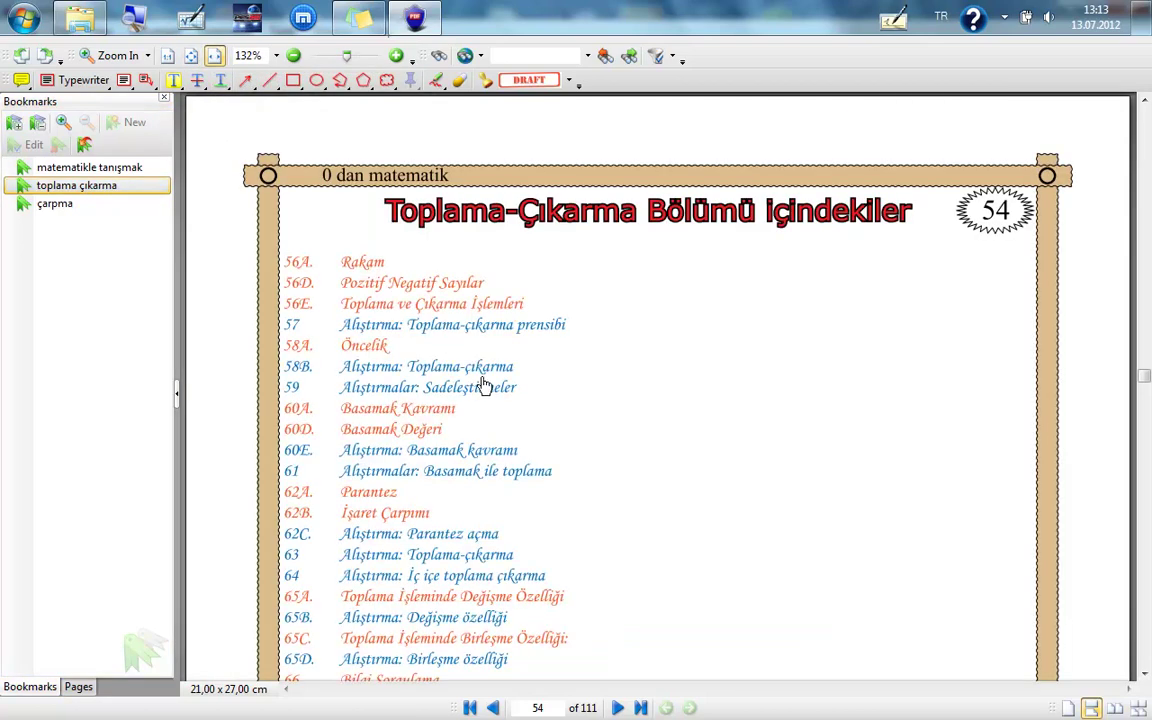
scroll(543, 540, down, 4)
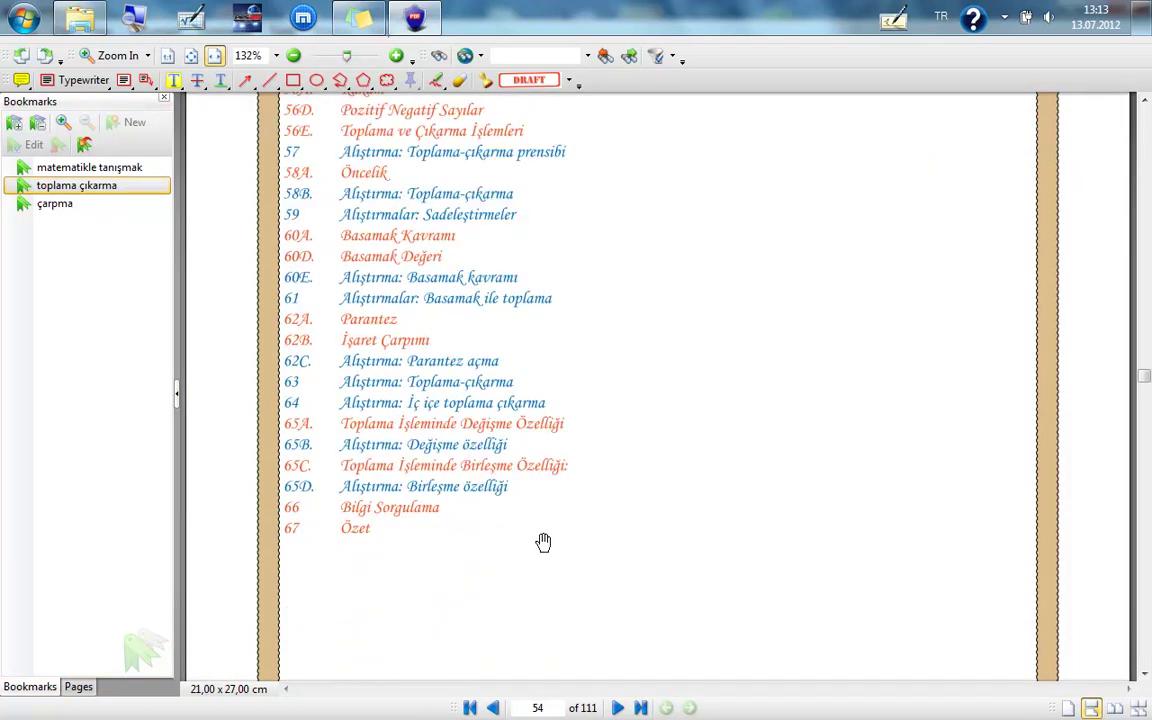
scroll(380, 390, up, 3)
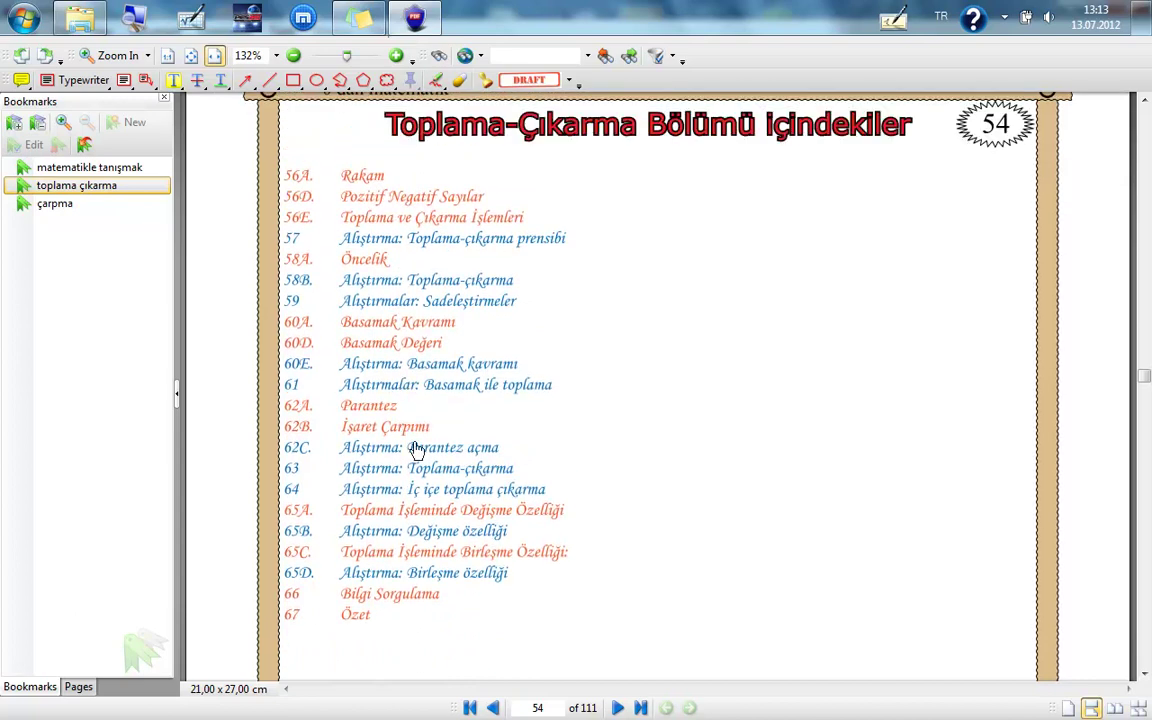
click(399, 338)
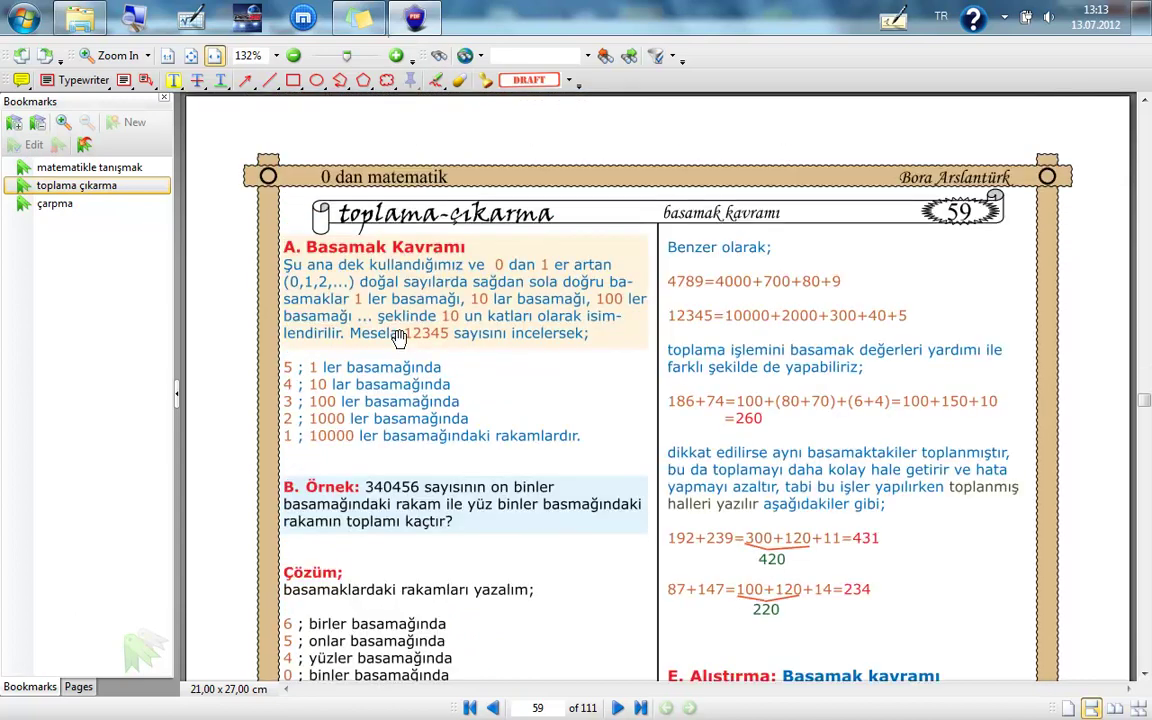
Go from the çarpma contents page to the exercise Dağılma özelliği, harfli ifadeler, check the following page, and return to the exercise
click(60, 205)
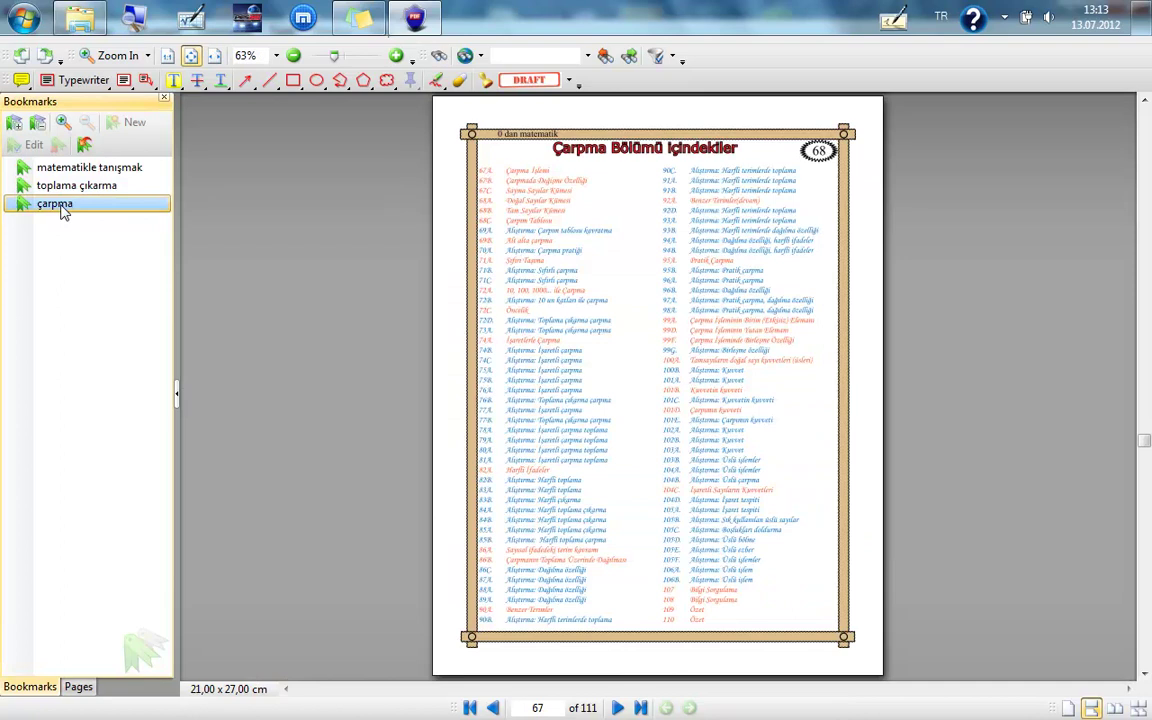
click(190, 55)
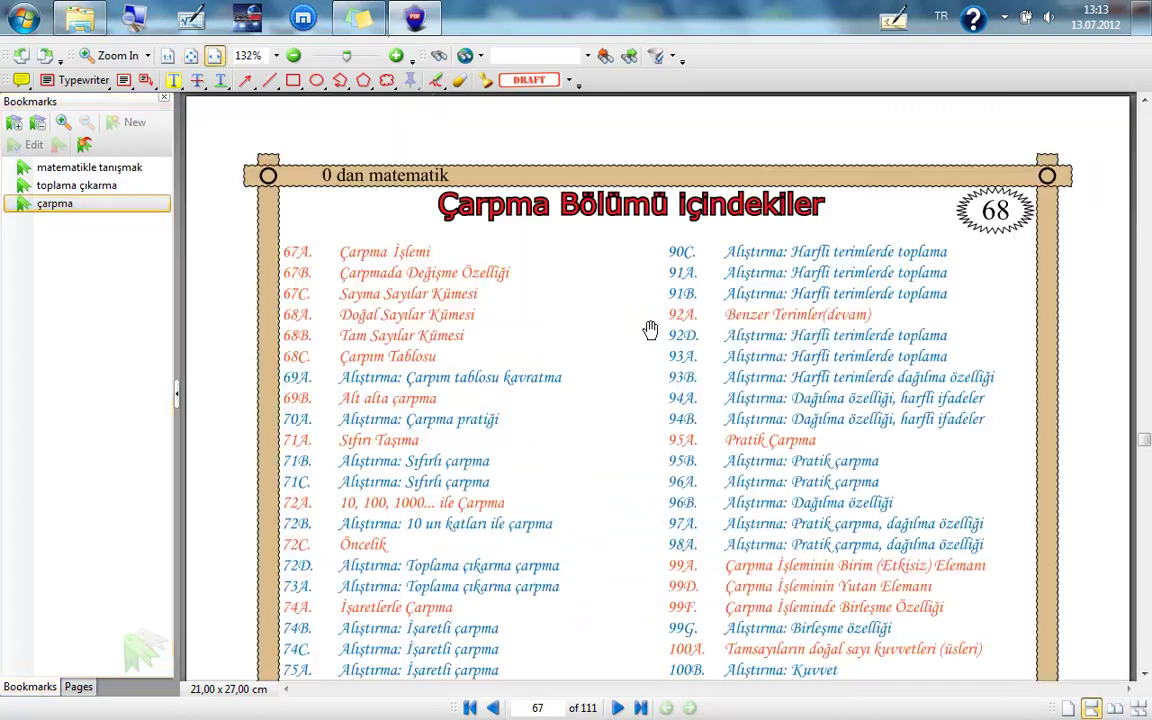
click(770, 404)
scroll(571, 470, down, 3)
scroll(572, 471, up, 3)
scroll(572, 471, up, 1)
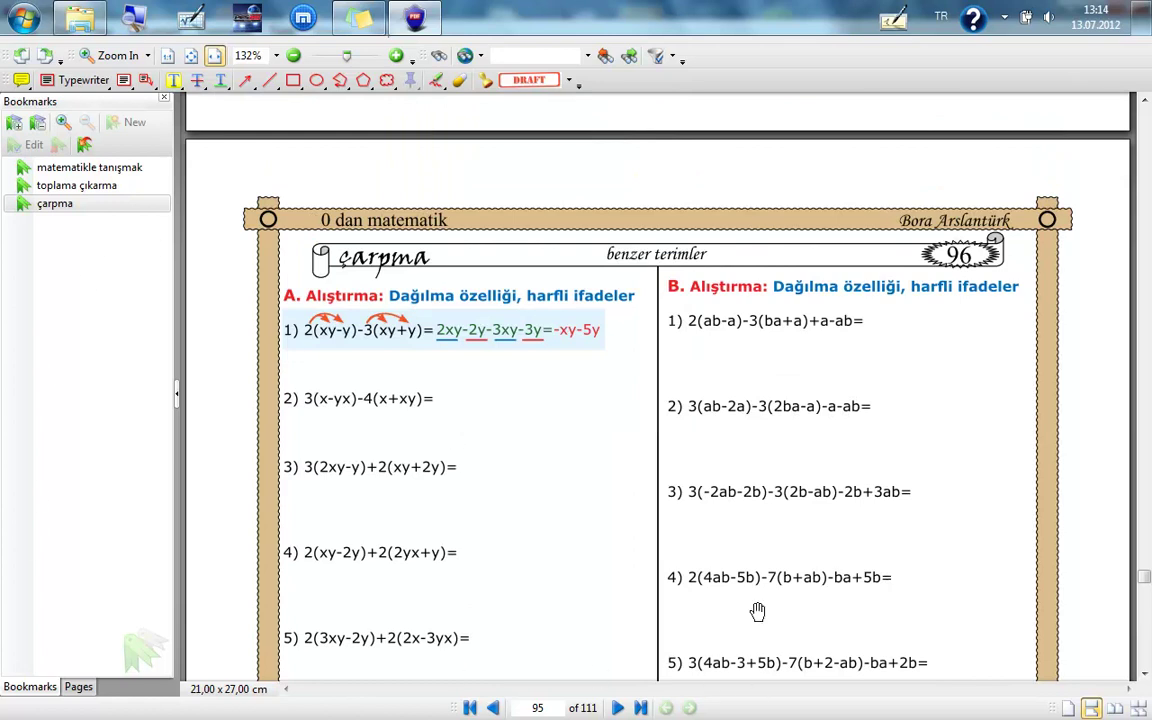
click(617, 708)
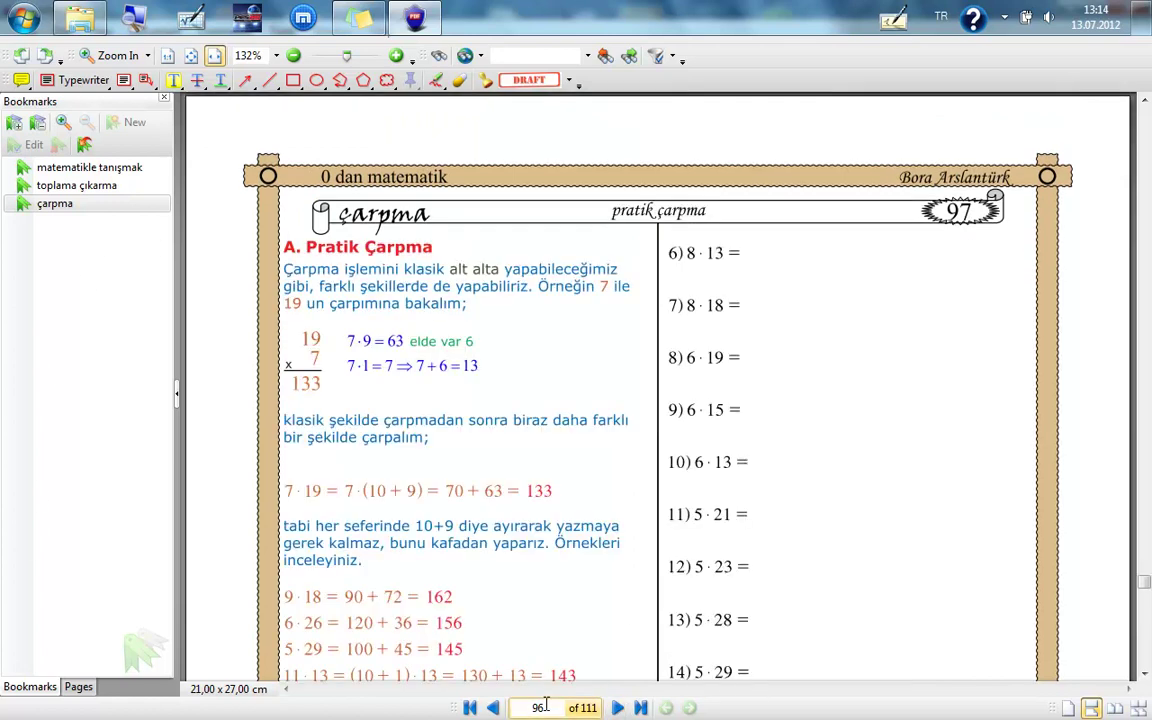
click(493, 708)
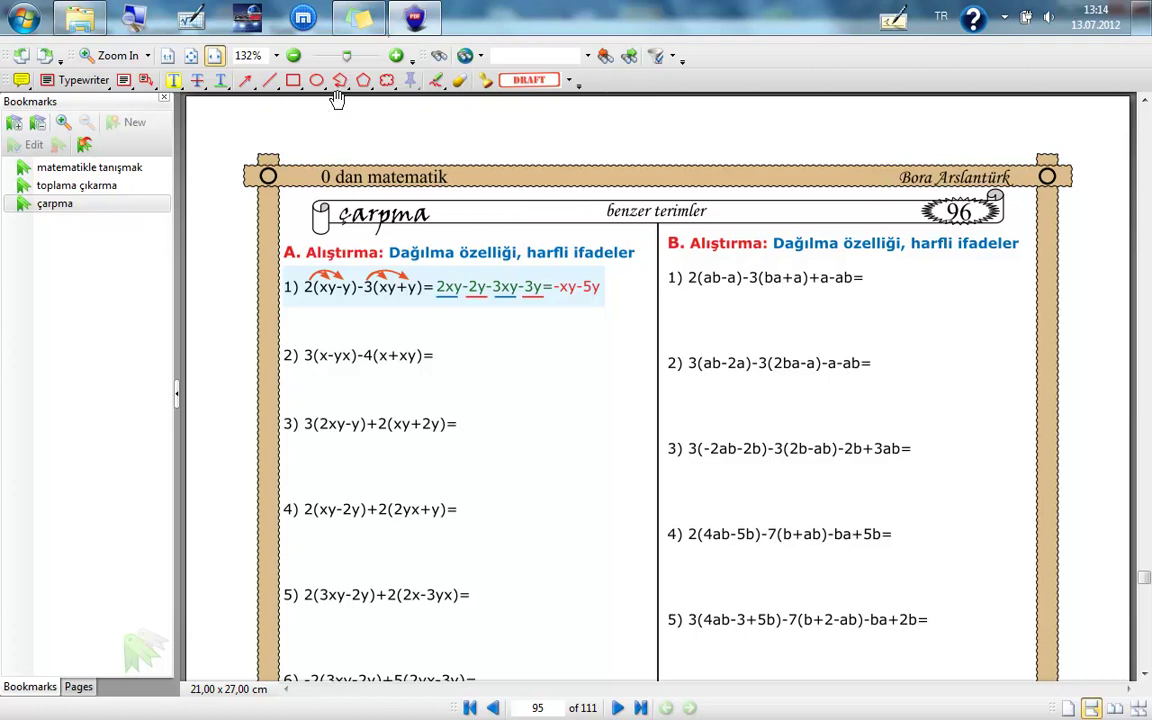
With the pencil tool, draw distribution arrows over 3(x-yx) in exercise 2 and handwrite 3x - 3yx after its equals sign
click(397, 56)
click(397, 56)
drag(567, 305, 547, 301)
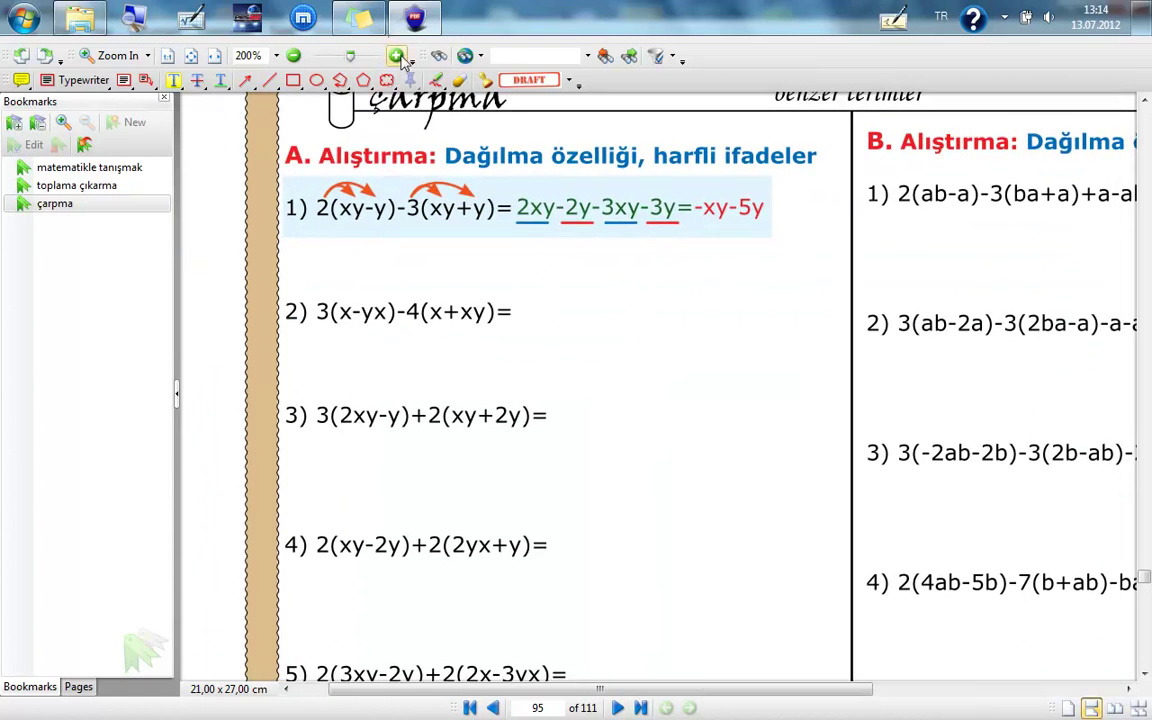
click(355, 56)
drag(443, 306, 593, 315)
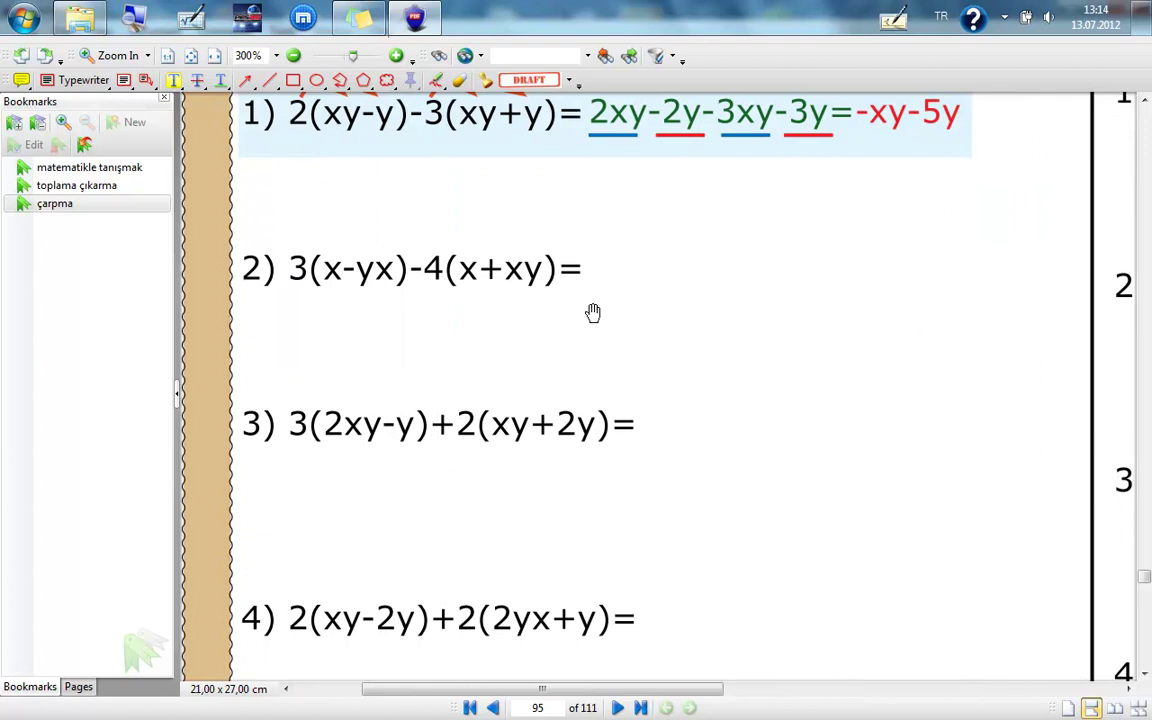
click(436, 80)
mouse_move(297, 248)
mouse_down()
mouse_move(392, 246)
mouse_move(390, 262)
mouse_up()
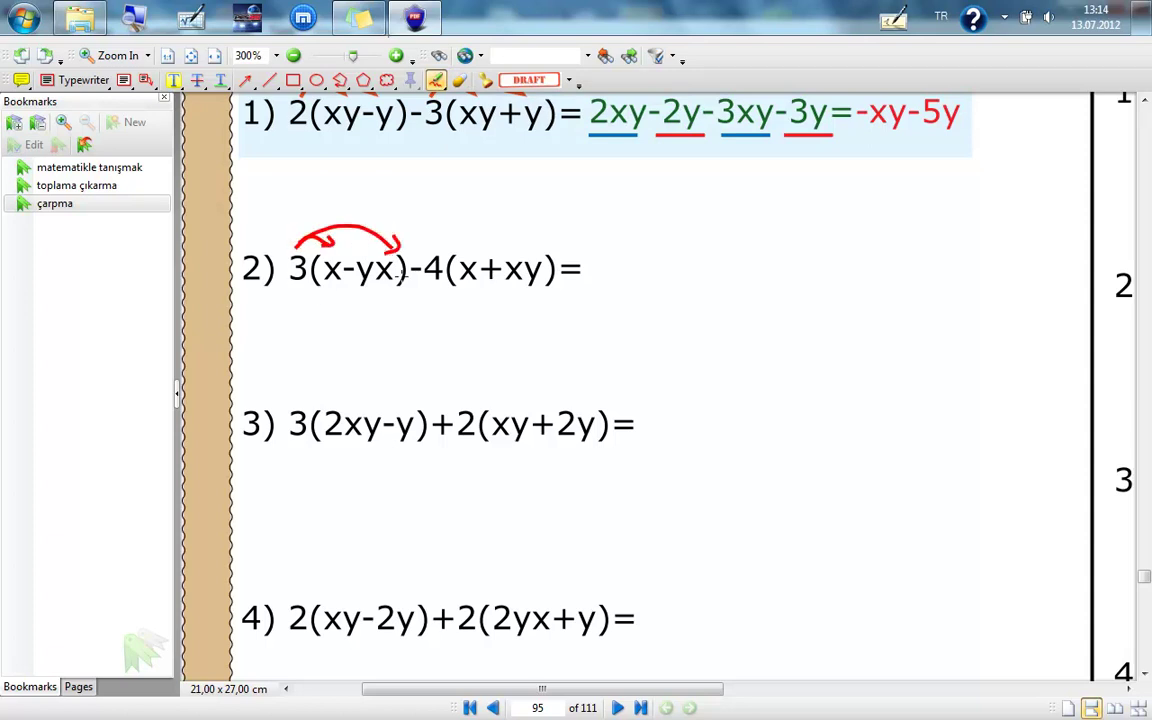
mouse_move(600, 255)
mouse_down()
mouse_move(610, 264)
mouse_move(600, 277)
mouse_up()
mouse_move(698, 250)
mouse_down()
mouse_move(712, 258)
mouse_move(700, 276)
mouse_move(738, 292)
mouse_move(752, 281)
mouse_up()
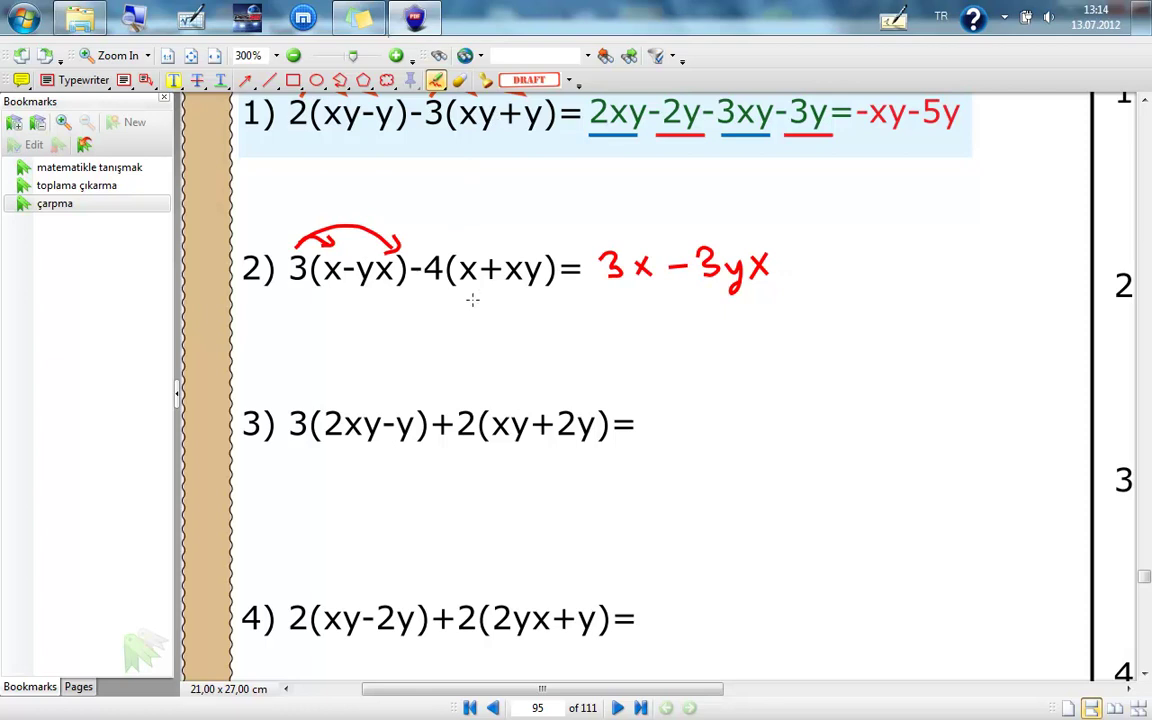
Close the e-book and save the handwritten changes to the PDF document
scroll(473, 299, down, 5)
scroll(473, 299, up, 1)
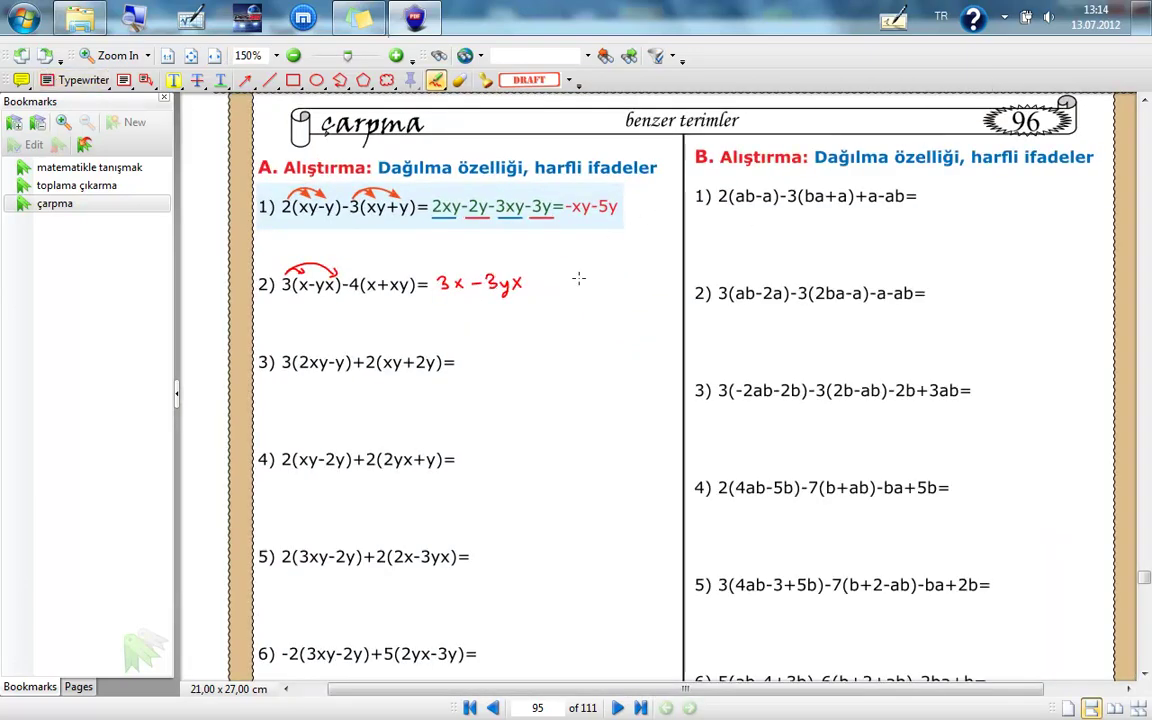
key(ctrl+w)
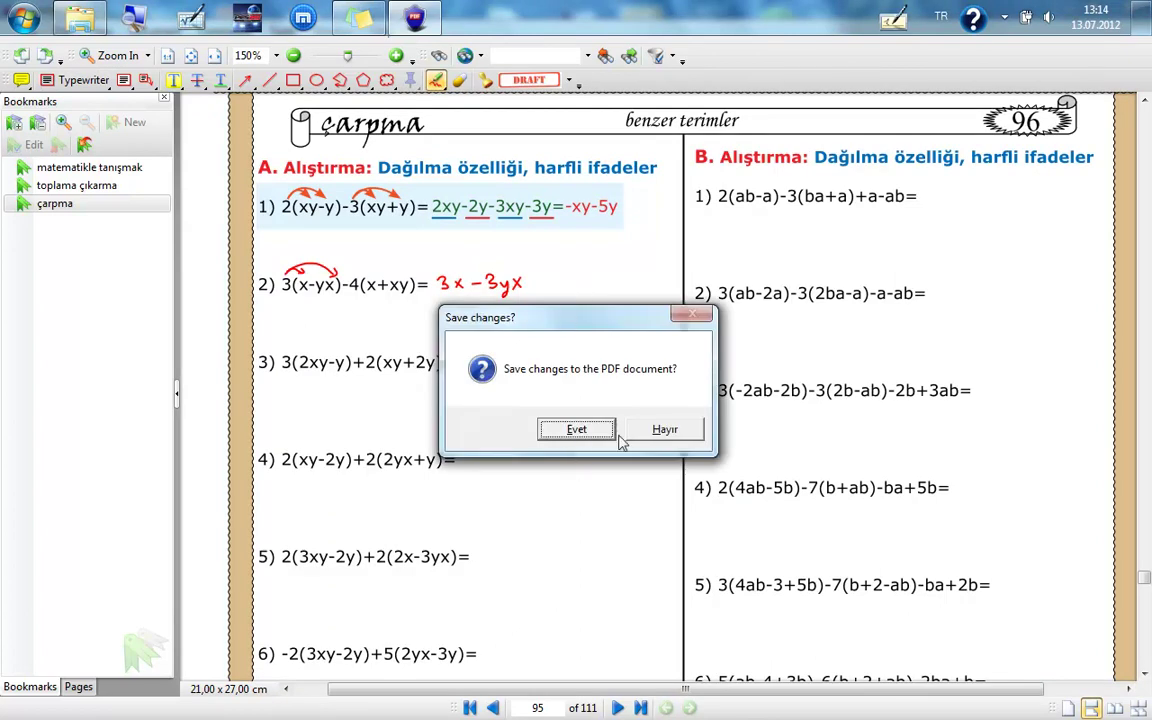
click(579, 432)
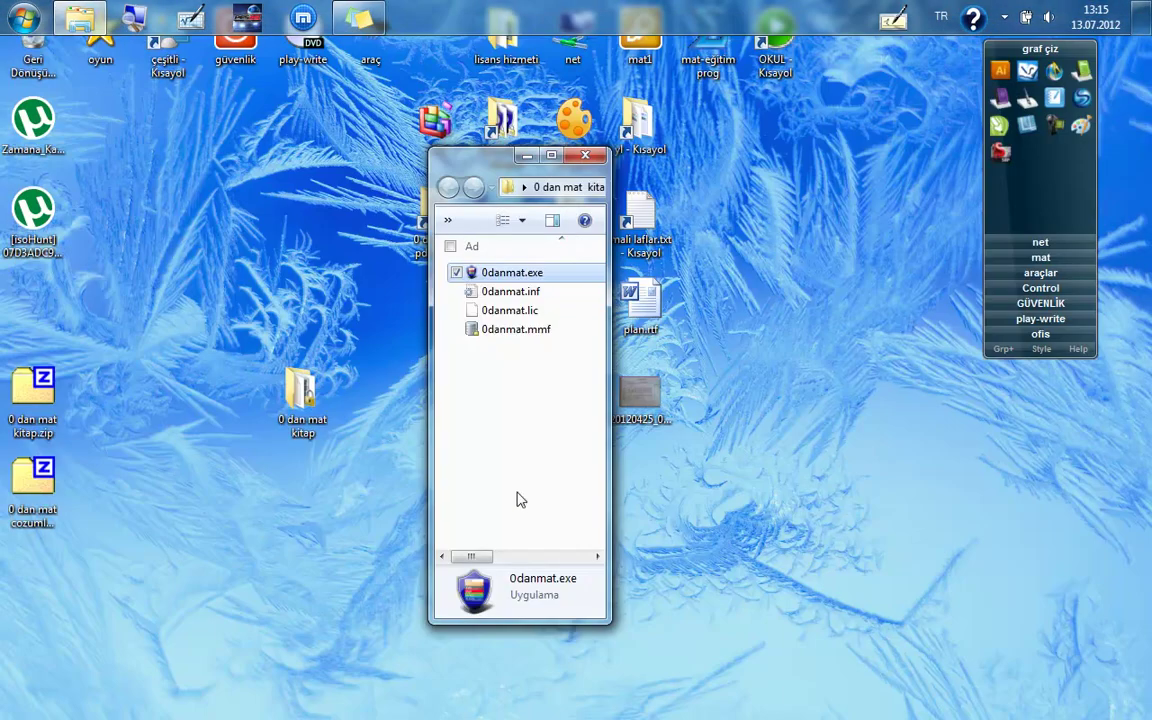
Run 0danmat.exe again and continue through the activation window into the demo version of the book
double_click(512, 274)
click(487, 442)
click(690, 552)
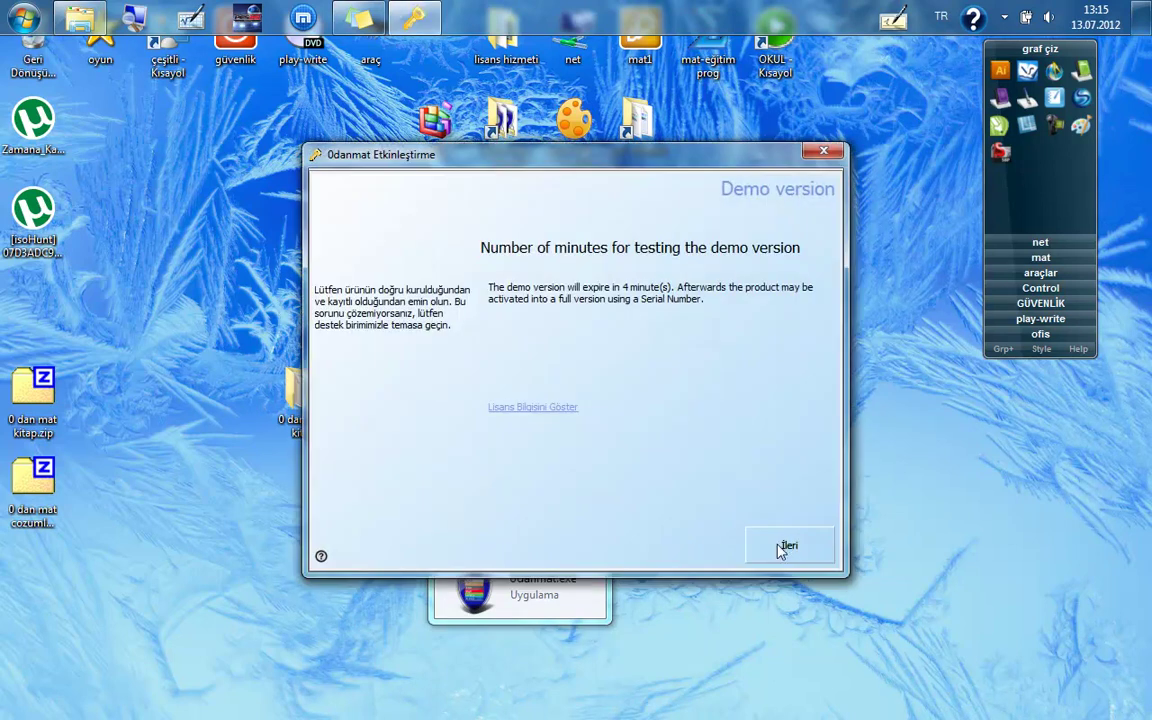
click(776, 549)
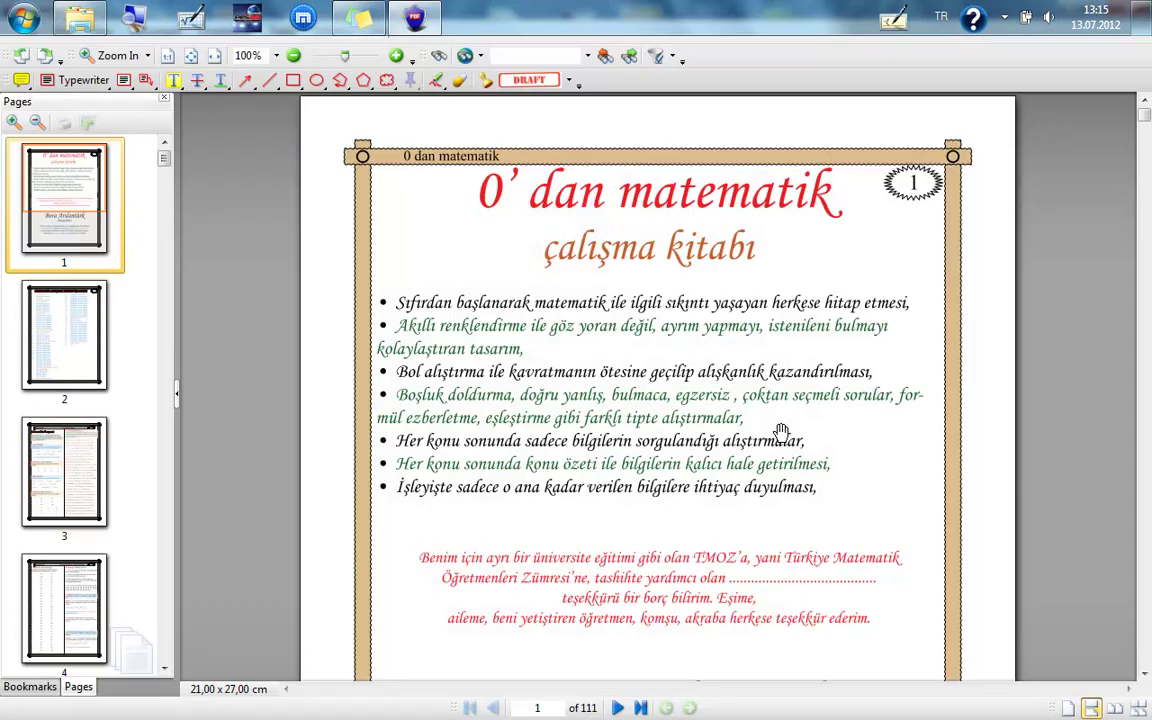
View pages 2 and 3 through their thumbnails, then go to the çarpma contents page through its bookmark
click(72, 330)
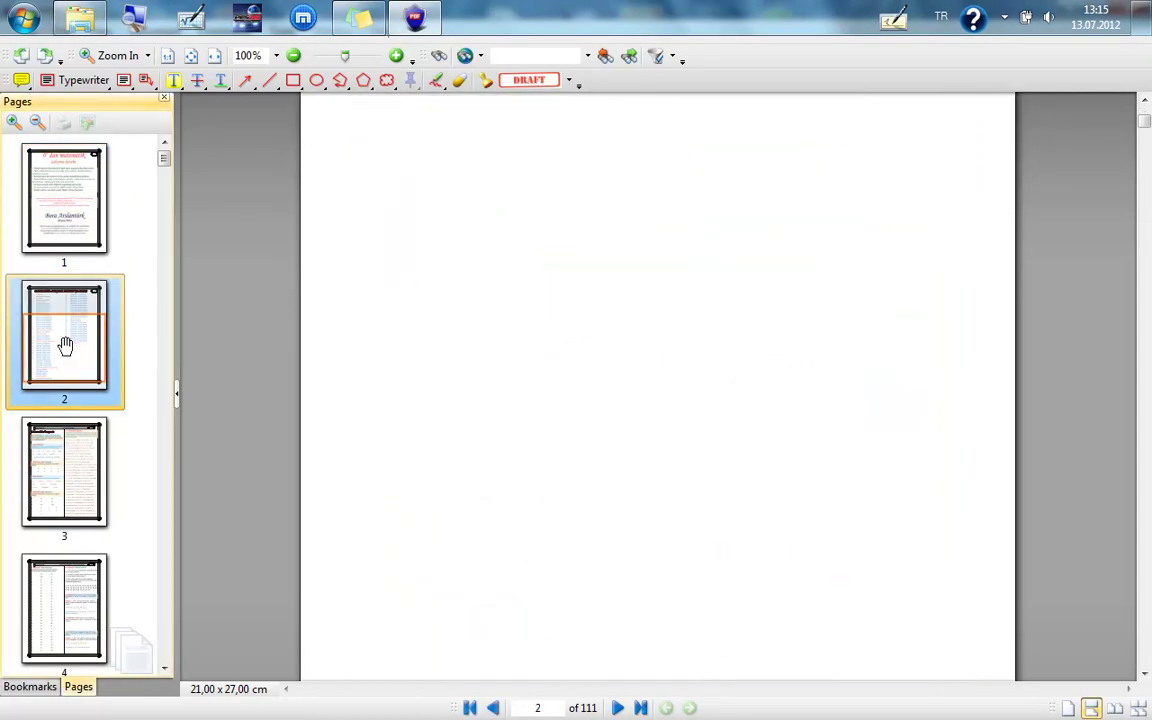
click(60, 450)
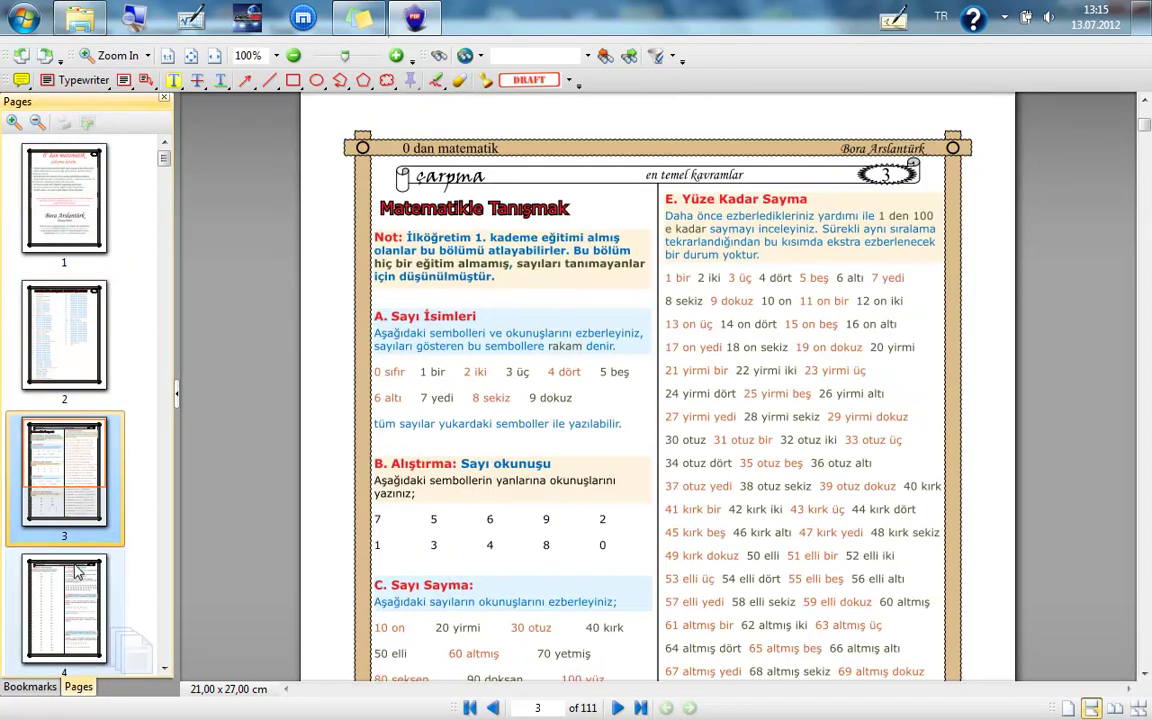
click(30, 687)
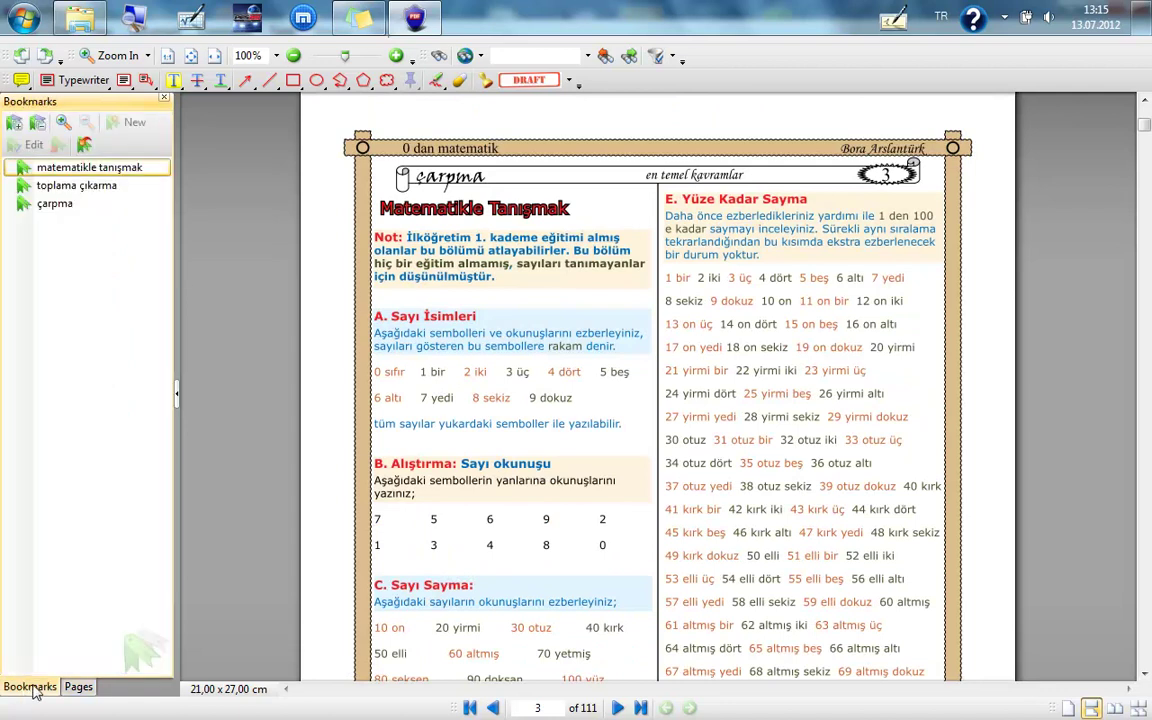
click(72, 190)
click(56, 204)
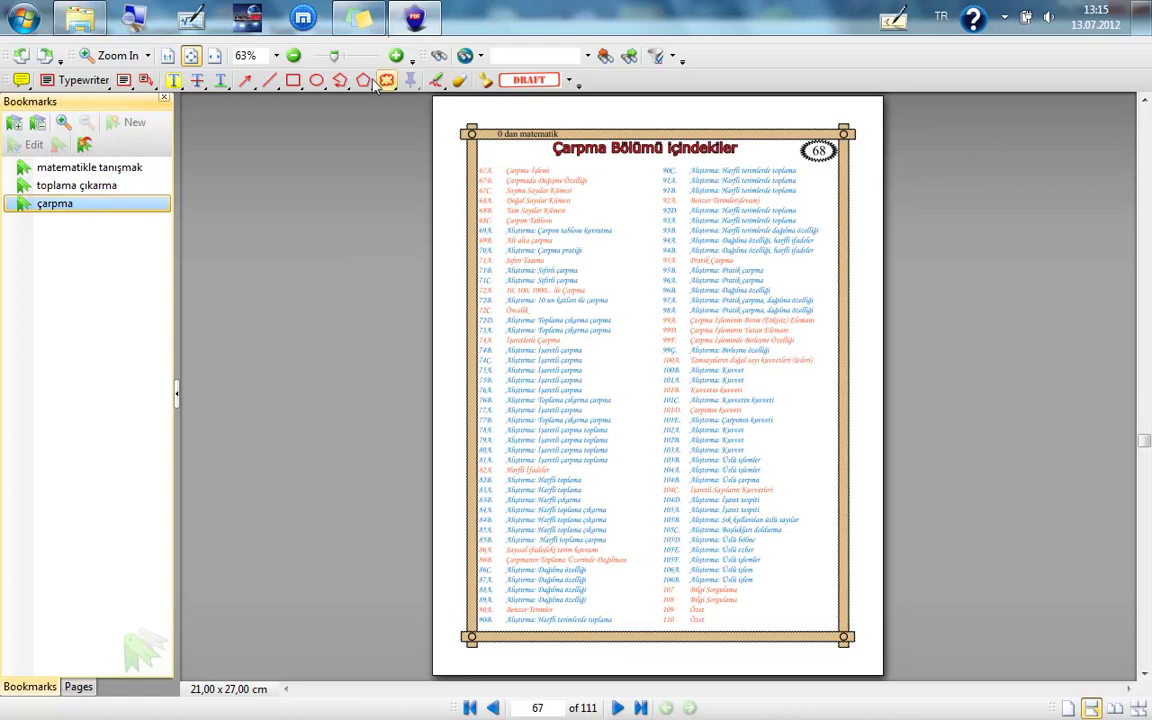
Fit the çarpma contents to the window width, follow the Benzer Terimler(devam) link, and view that page whole
click(213, 55)
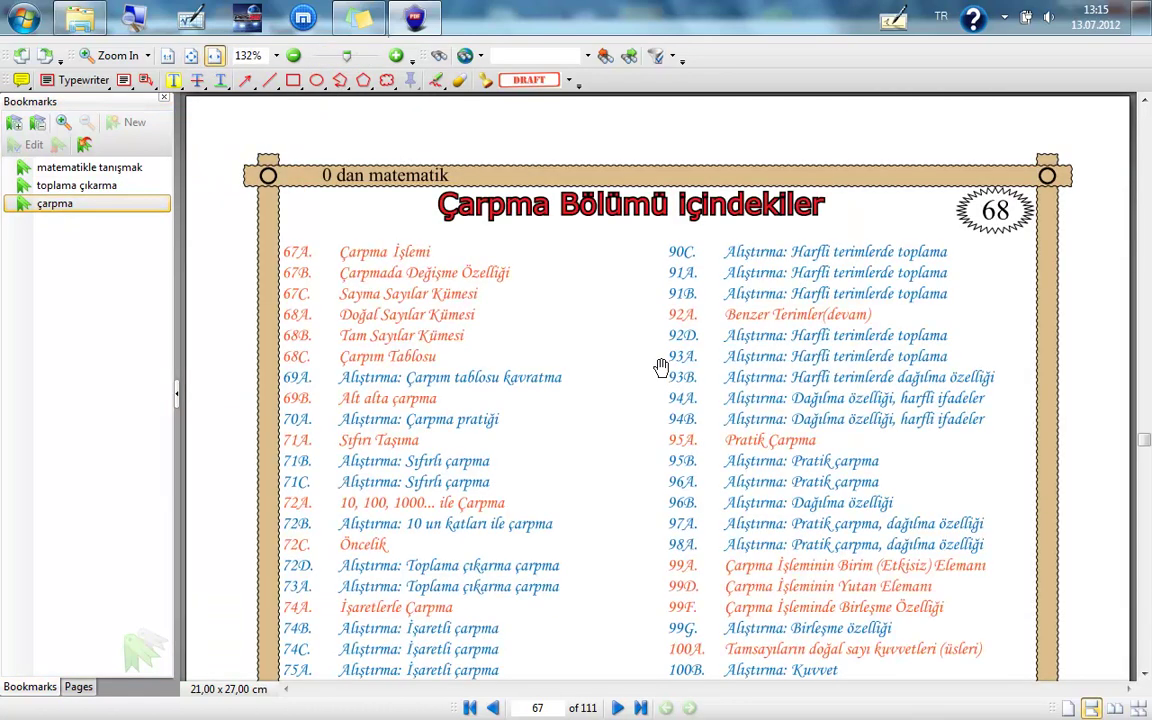
click(780, 318)
scroll(700, 285, down, 3)
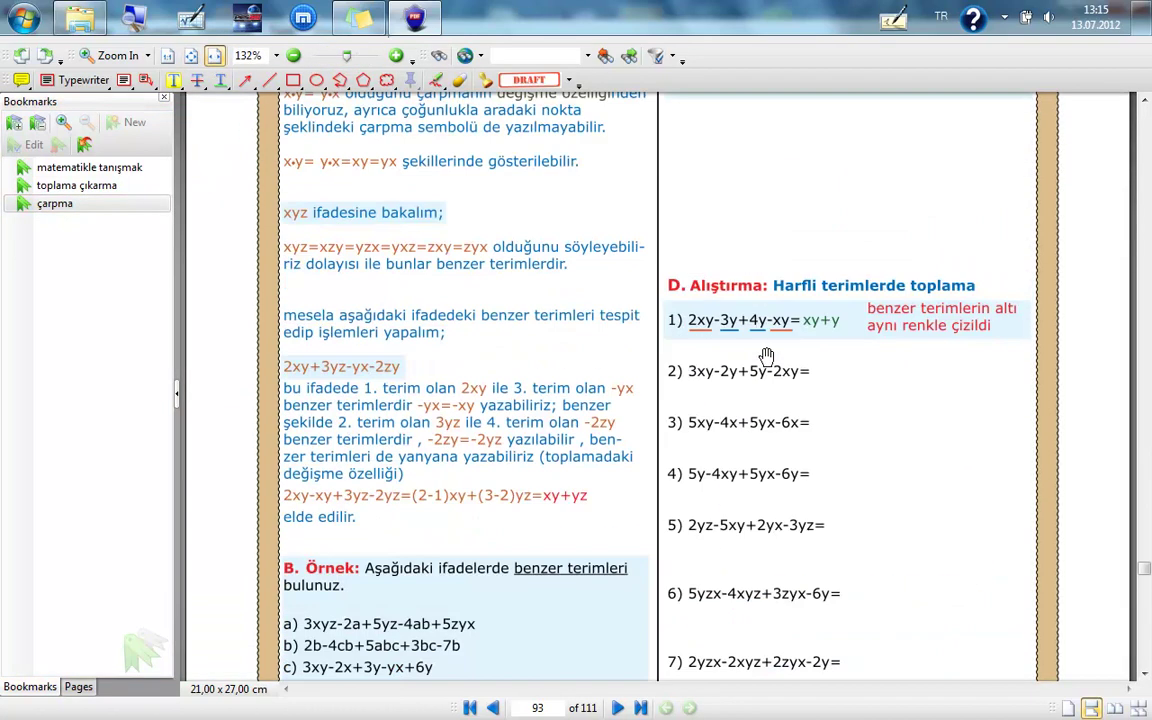
click(190, 55)
scroll(502, 510, up, 3)
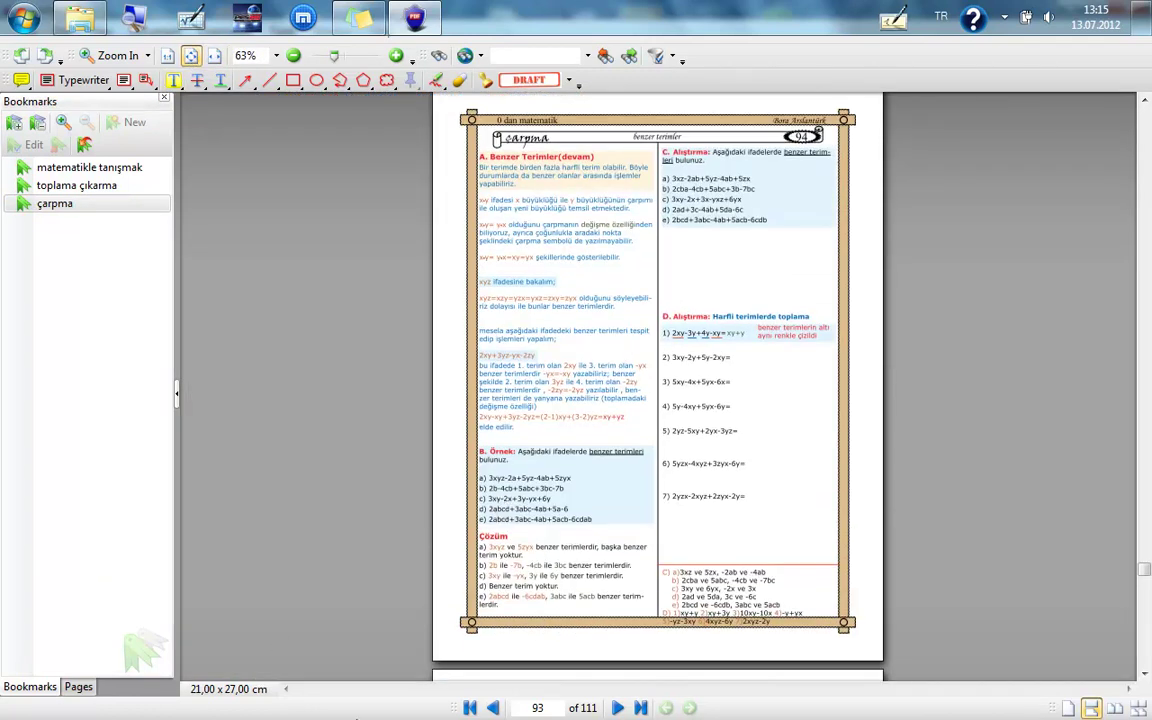
Page backward from the Benzer Terimler(devam) page to page 77, looking for the saved handwriting
click(493, 708)
click(493, 708)
click(493, 708)
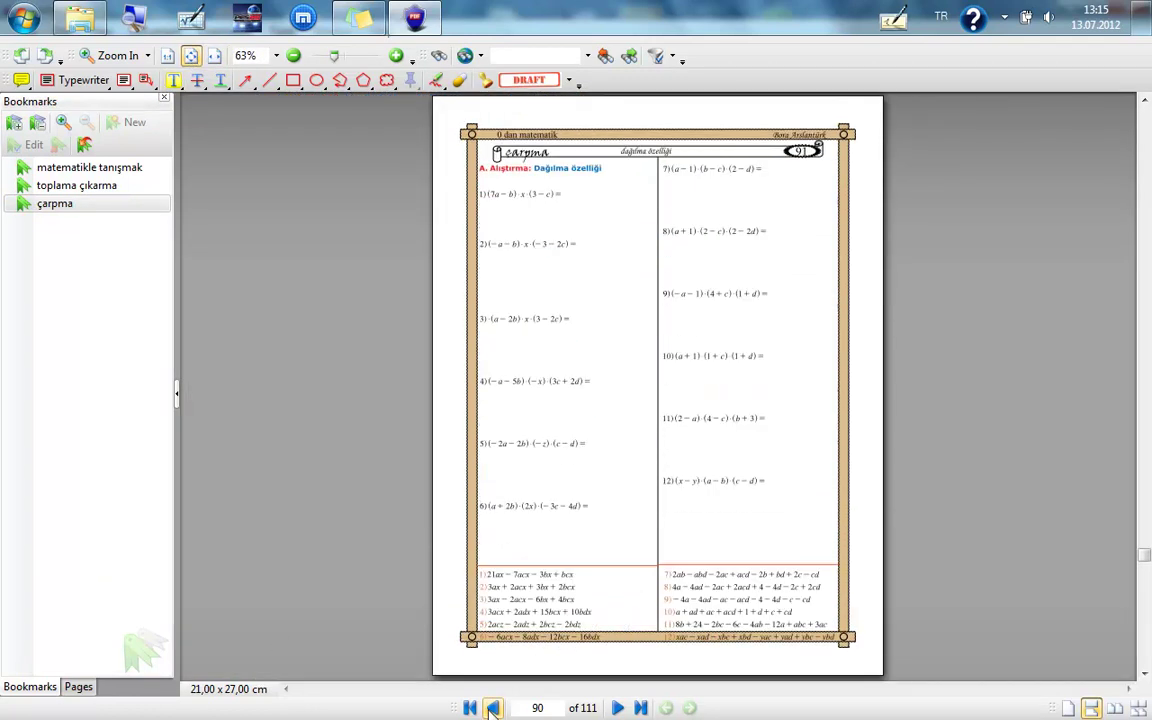
click(493, 708)
click(493, 708)
click(493, 708)
click(493, 708)
click(493, 708)
click(493, 708)
click(493, 708)
click(493, 708)
click(493, 708)
click(493, 708)
click(493, 708)
click(493, 708)
click(493, 708)
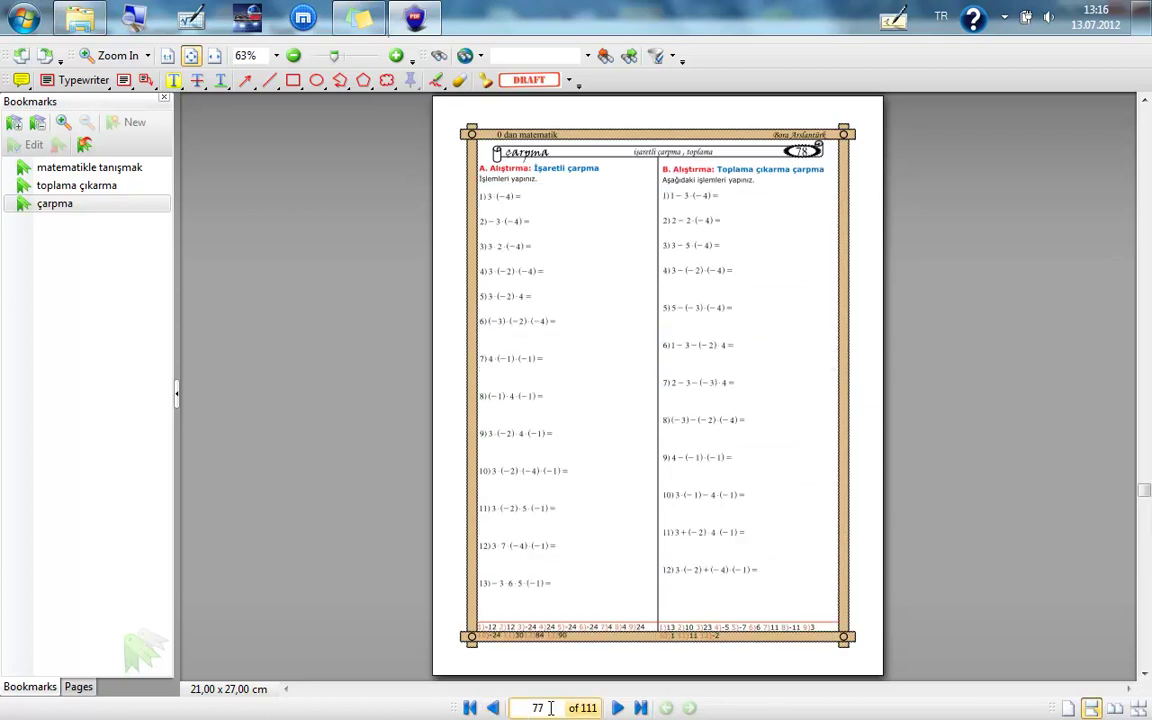
Page forward to the exercise Dağılma özelliği, harfli ifadeler on page 95 and check it for the saved handwriting
click(615, 708)
click(615, 708)
click(615, 708)
click(615, 708)
click(615, 708)
click(615, 708)
click(615, 708)
click(615, 708)
click(615, 708)
click(615, 708)
click(615, 708)
click(615, 708)
click(615, 708)
click(615, 708)
click(615, 708)
click(615, 708)
click(615, 708)
click(615, 708)
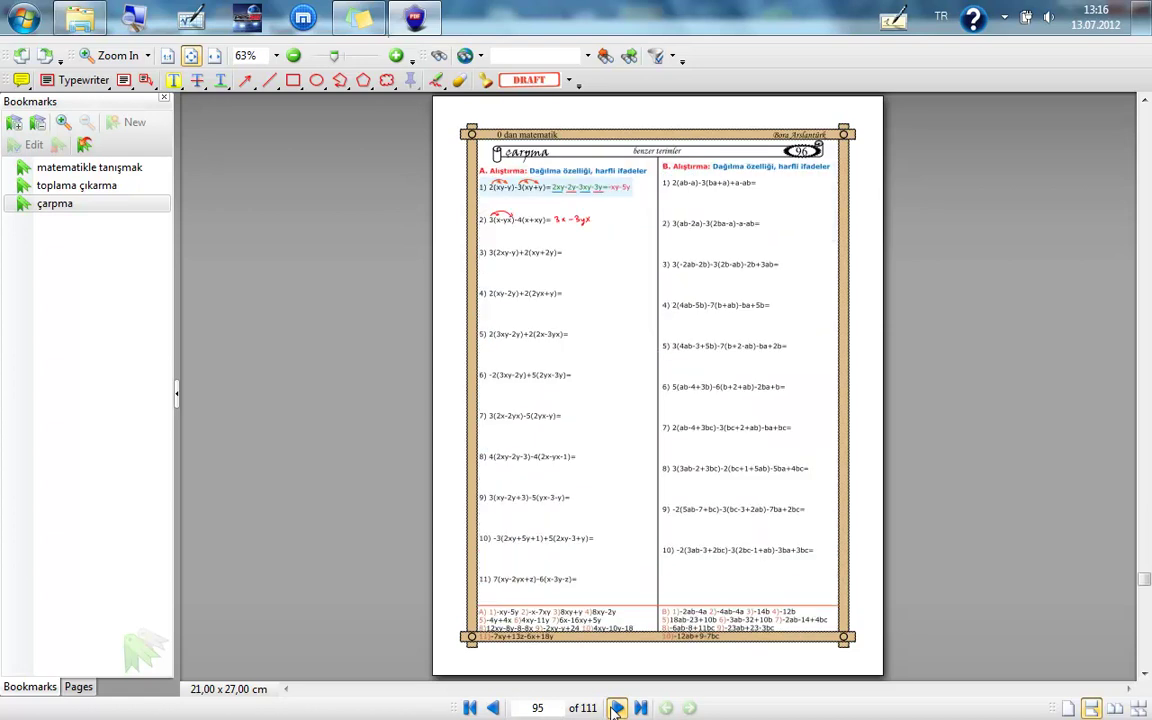
click(615, 708)
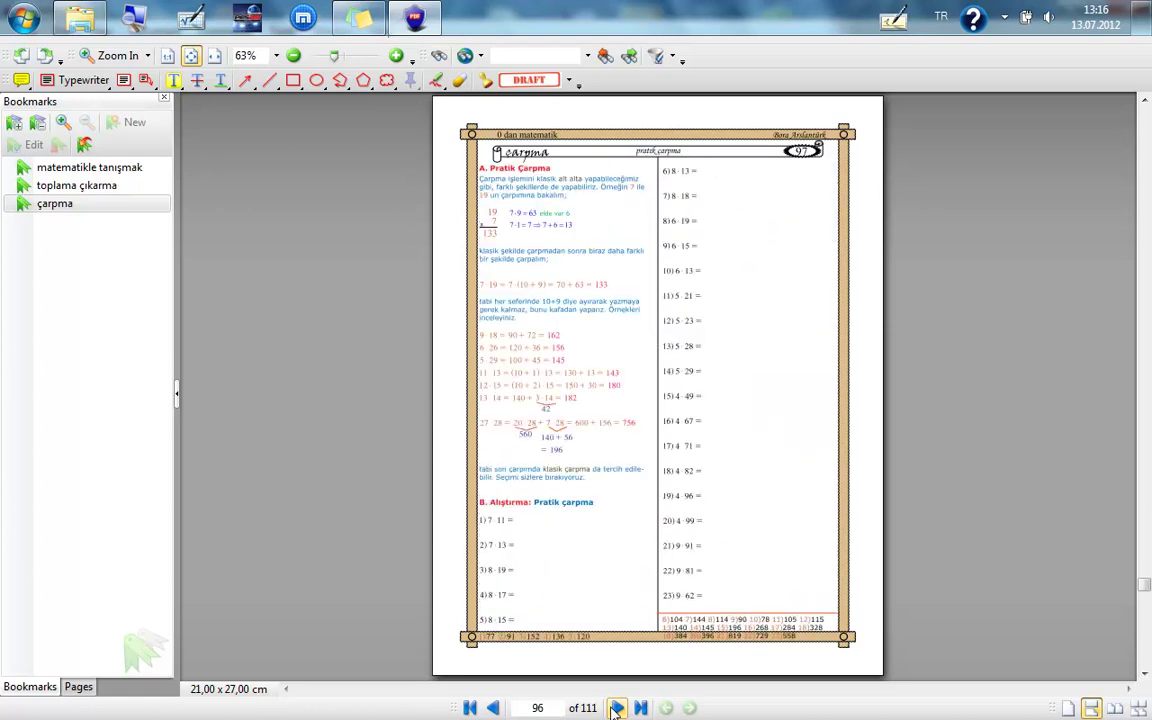
click(492, 708)
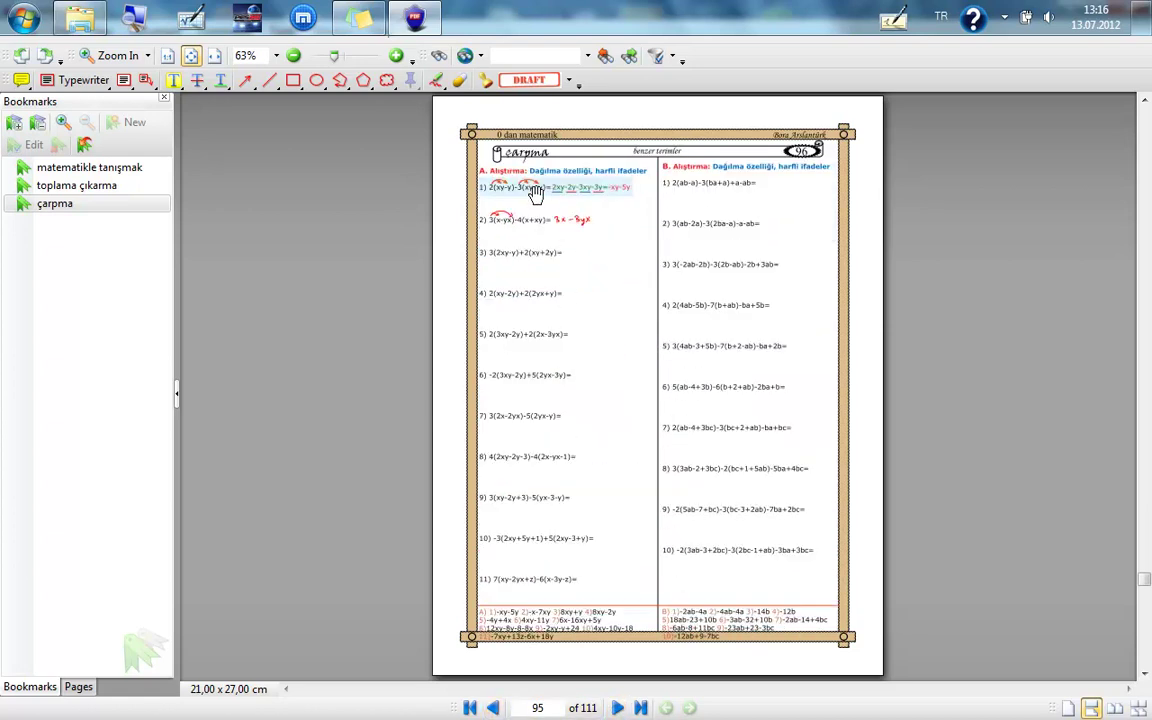
Fit page 95 to the window width and erase the handwritten 3x - 3yx beside exercise 2 with the eraser tool
click(435, 80)
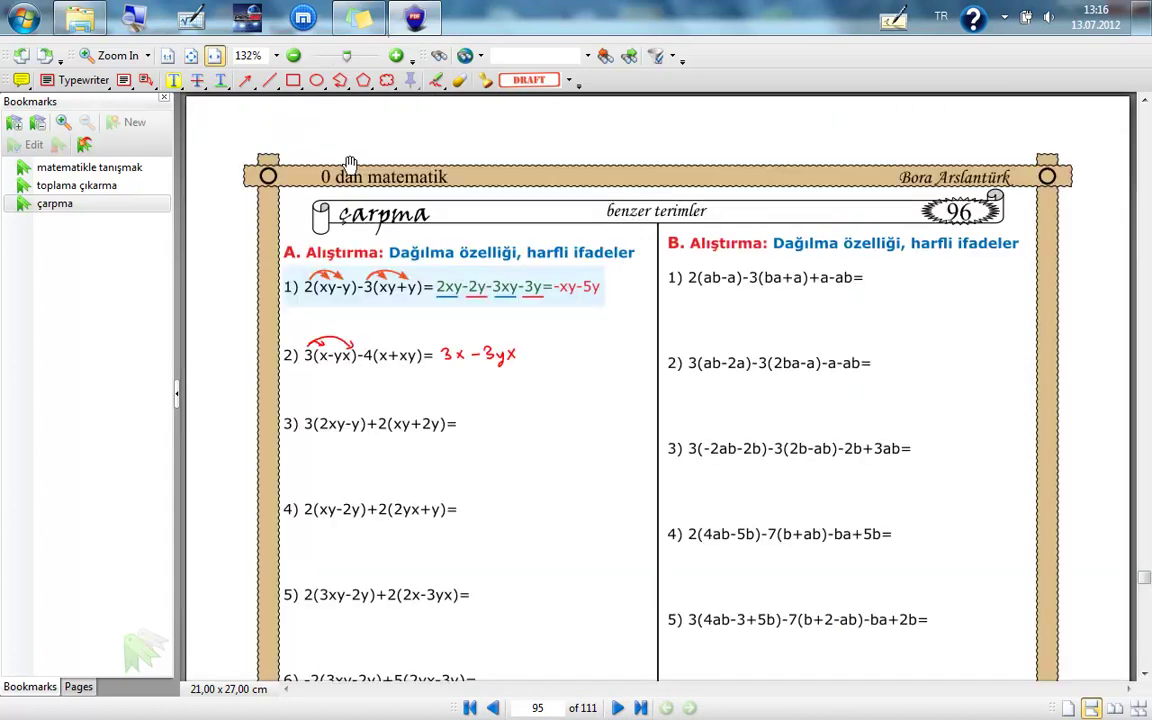
click(212, 56)
drag(495, 336, 445, 320)
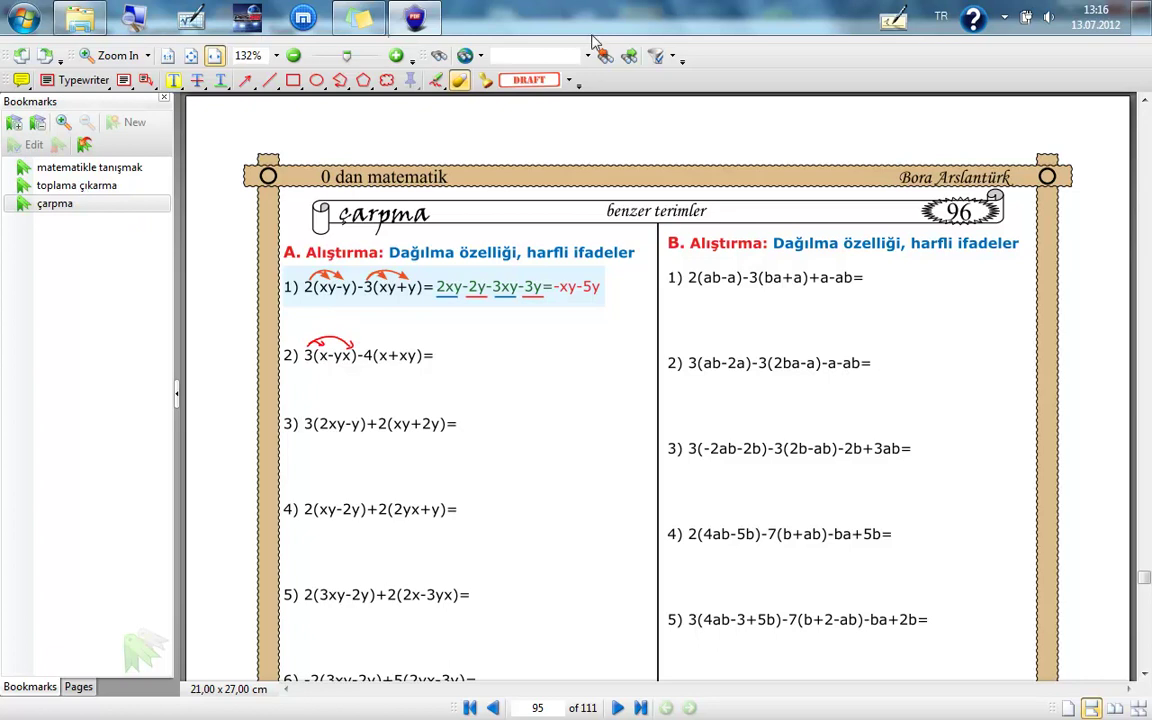
Add a sticky note beside exercise 2 in section A with the text fgdfgdfgdfgdfg
click(21, 80)
click(484, 342)
text(fgdfgdfgdfgdfg)
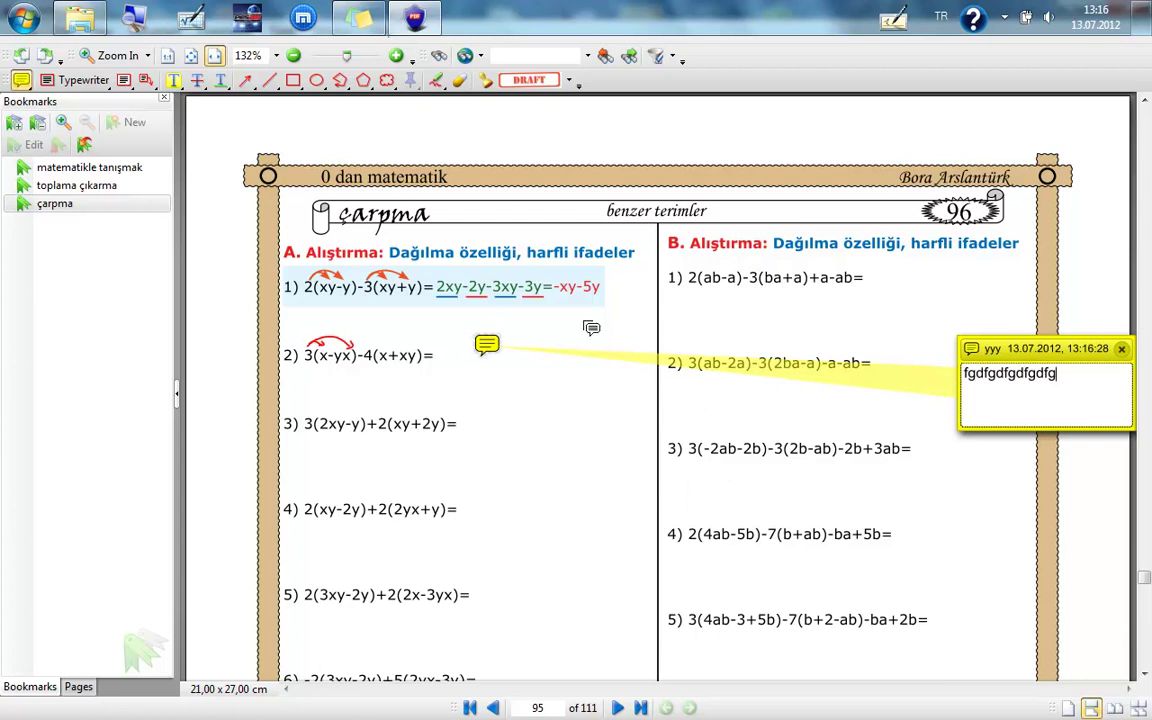
Write gfbvcbcbdf below exercise 3 with the Typewriter tool and close the sticky note's pop-up
click(72, 80)
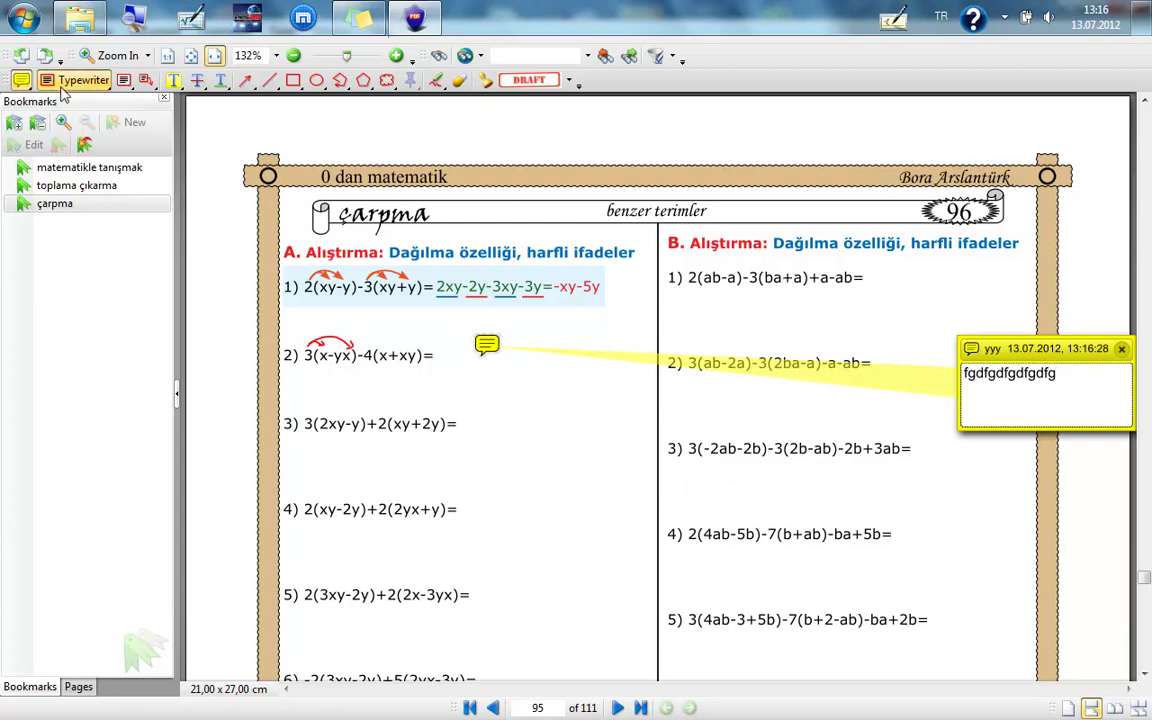
click(461, 453)
text(gfbvcbcbdf)
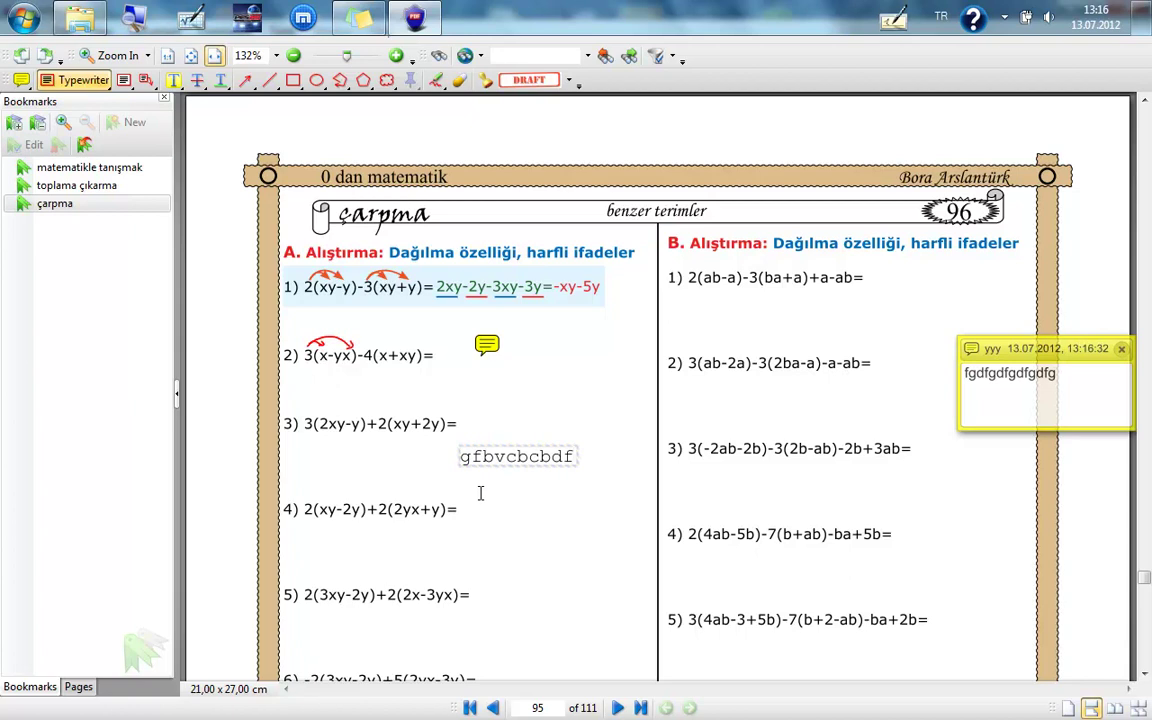
click(426, 151)
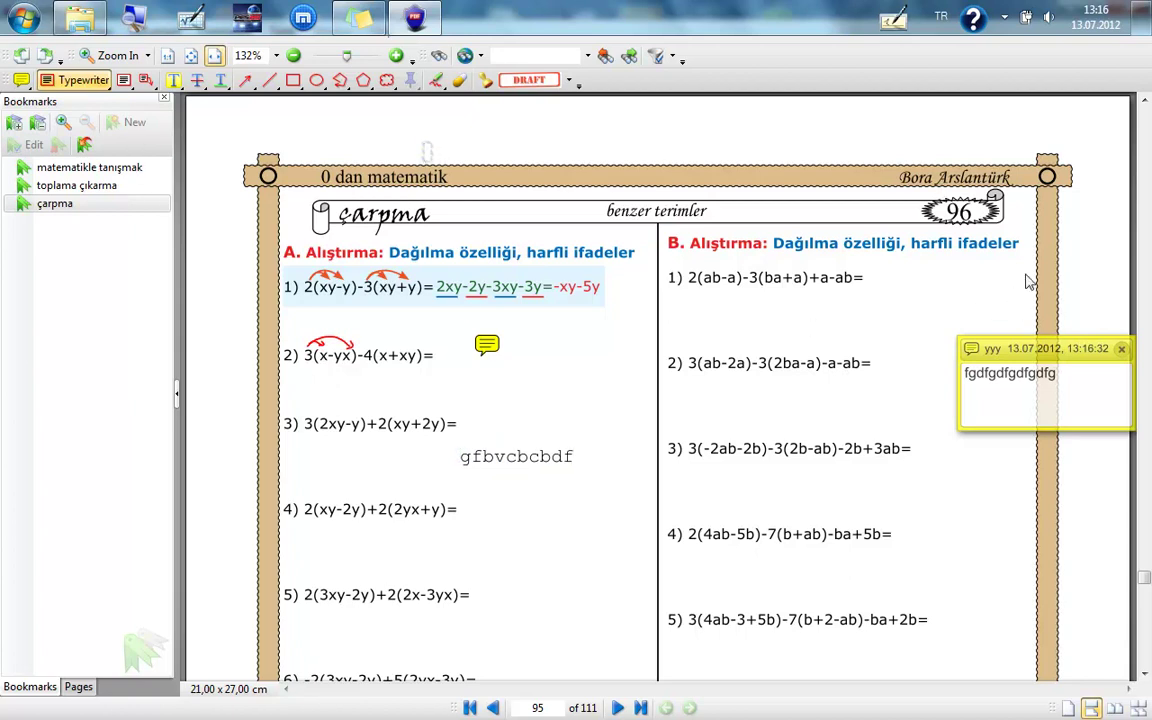
click(1121, 349)
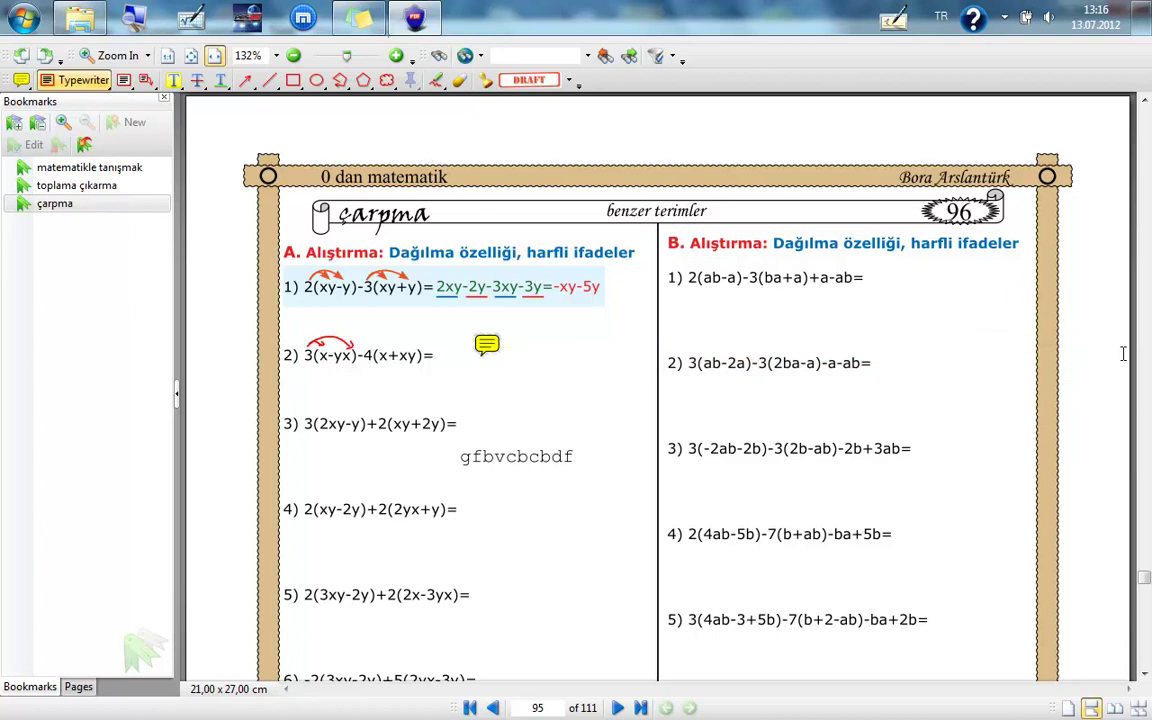
click(1006, 19)
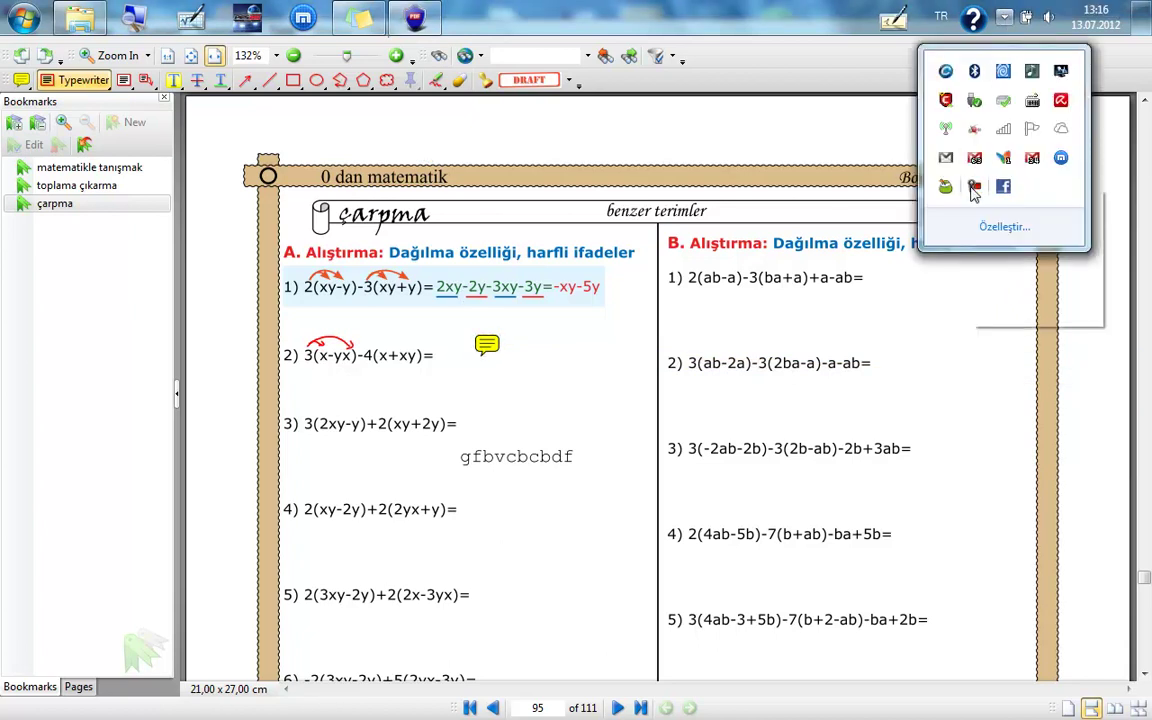